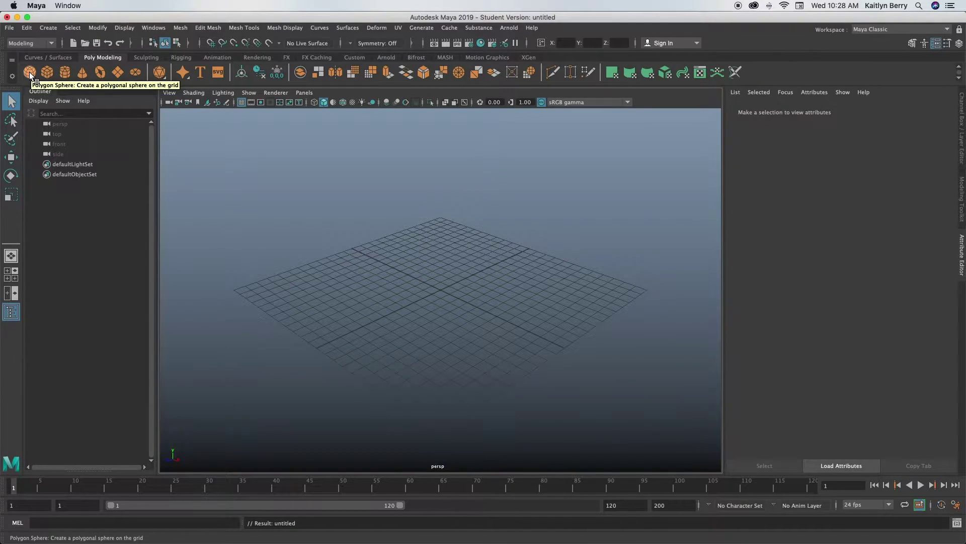
Add a polygon cylinder at the grid centre and frame it in the perspective view.
click(61, 71)
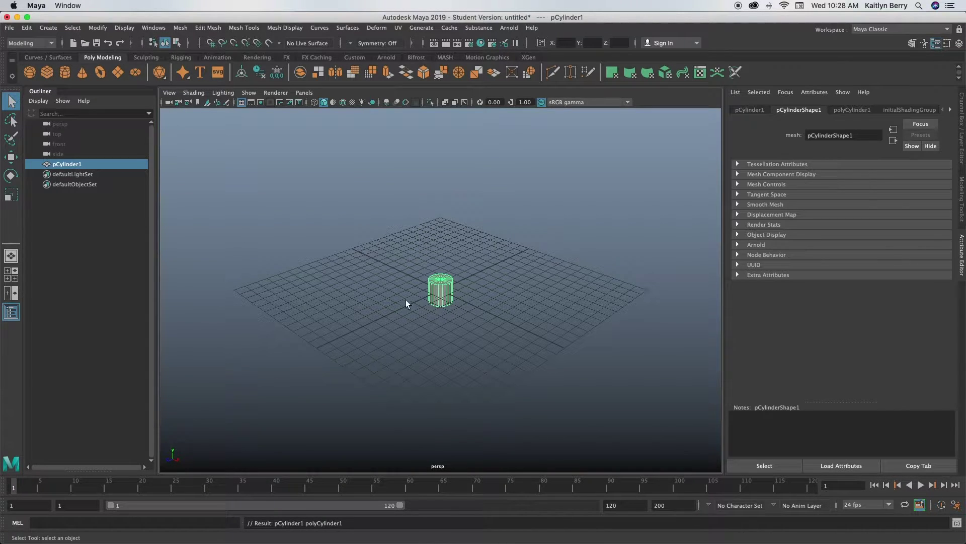
key(f)
key(5)
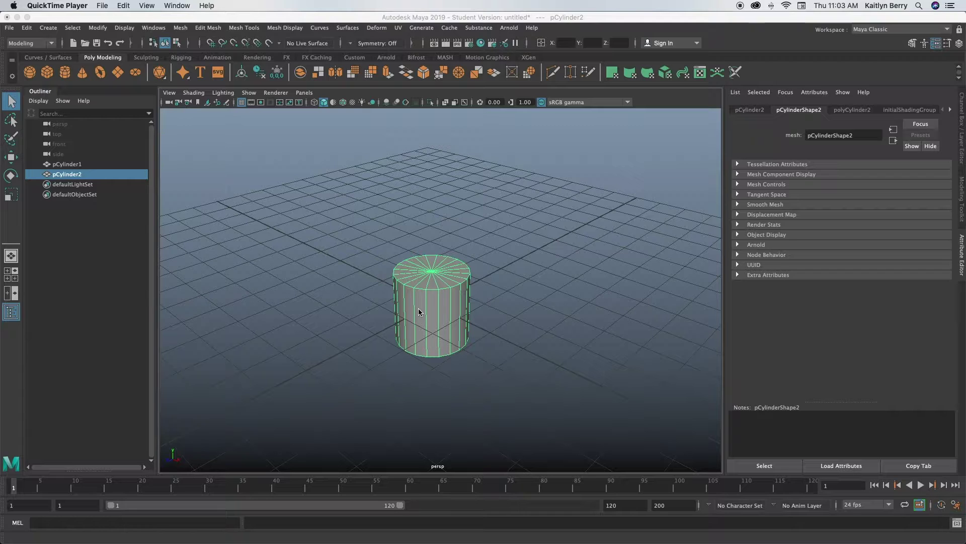
click(417, 281)
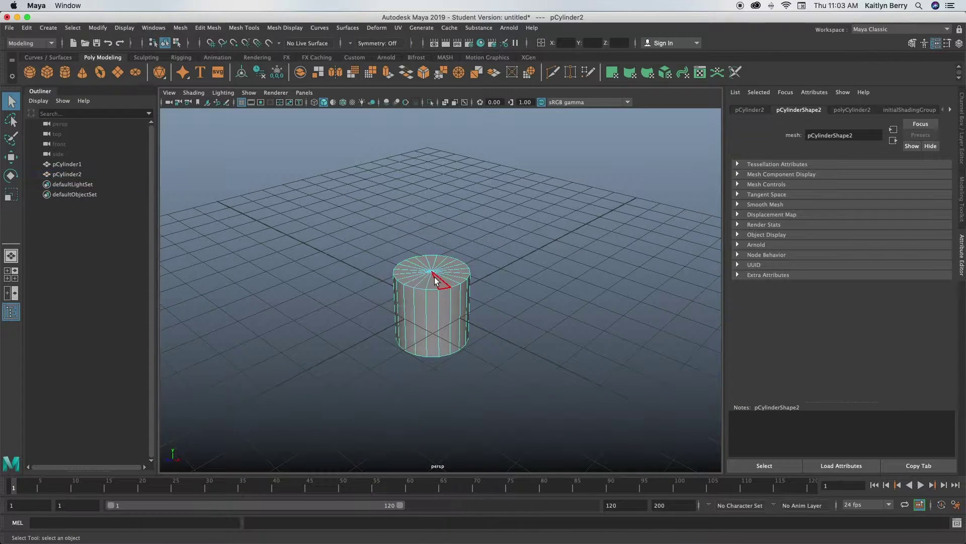
mouse_move(432, 274)
right_down()
mouse_move(443, 254)
mouse_move(435, 259)
right_up()
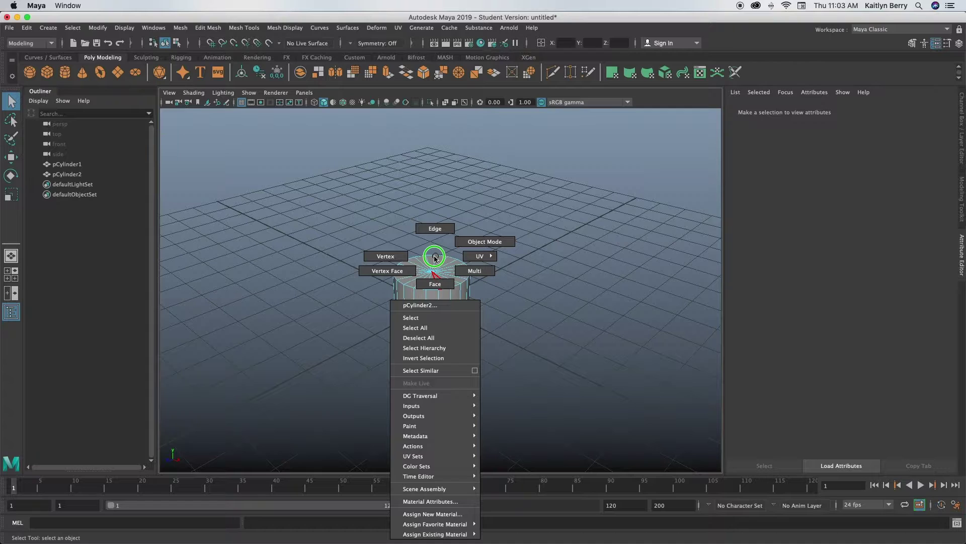
right_drag(434, 259, 463, 245)
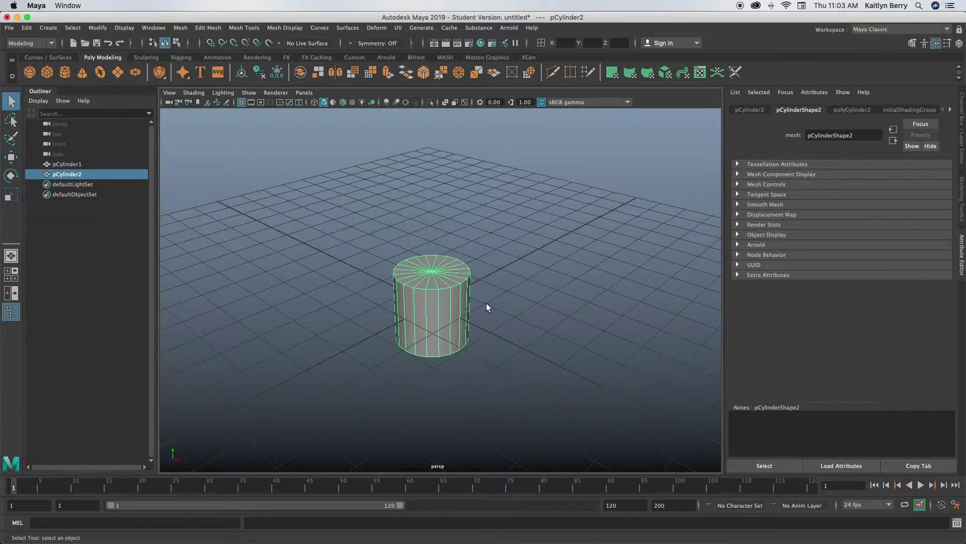
alt+right_drag(408, 300, 628, 309)
right_click(443, 281)
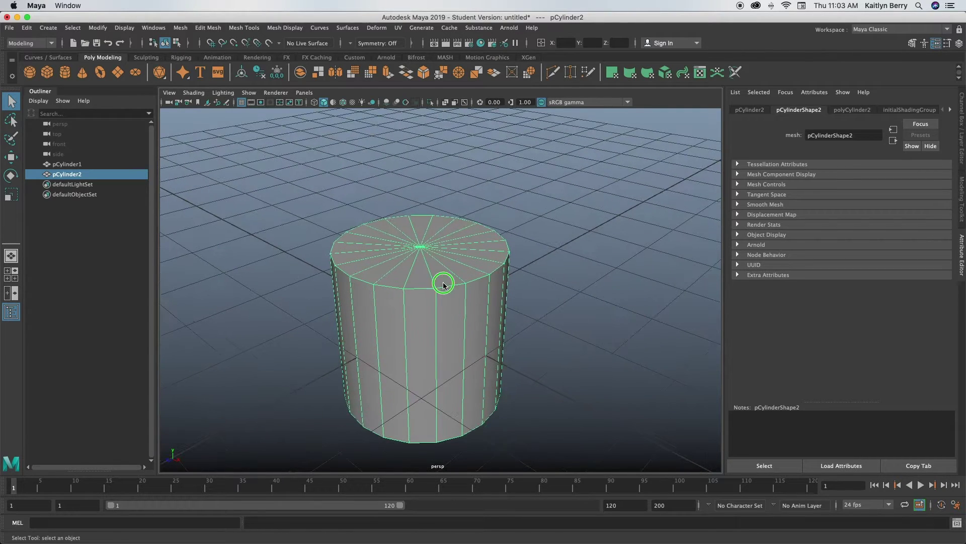
right_drag(442, 283, 442, 255)
right_click(429, 249)
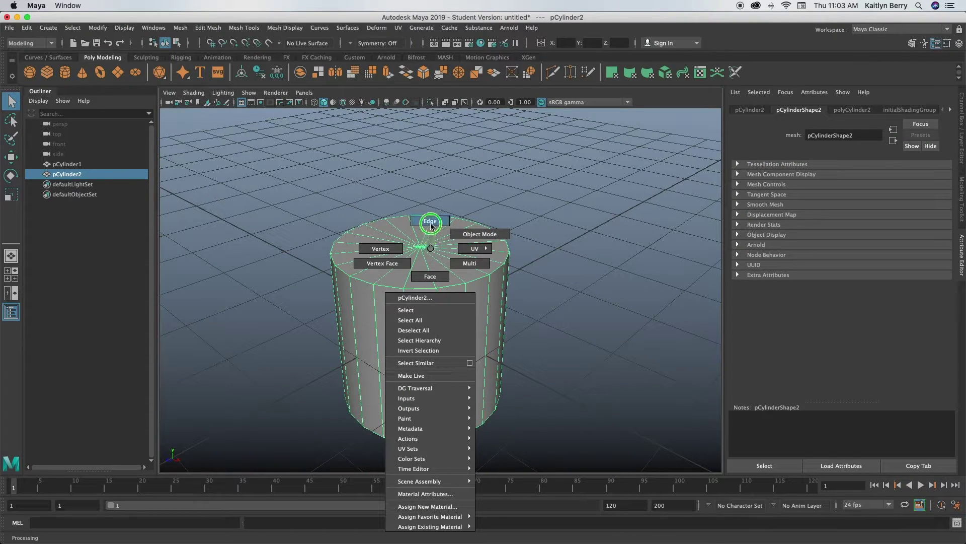
click(431, 222)
click(422, 287)
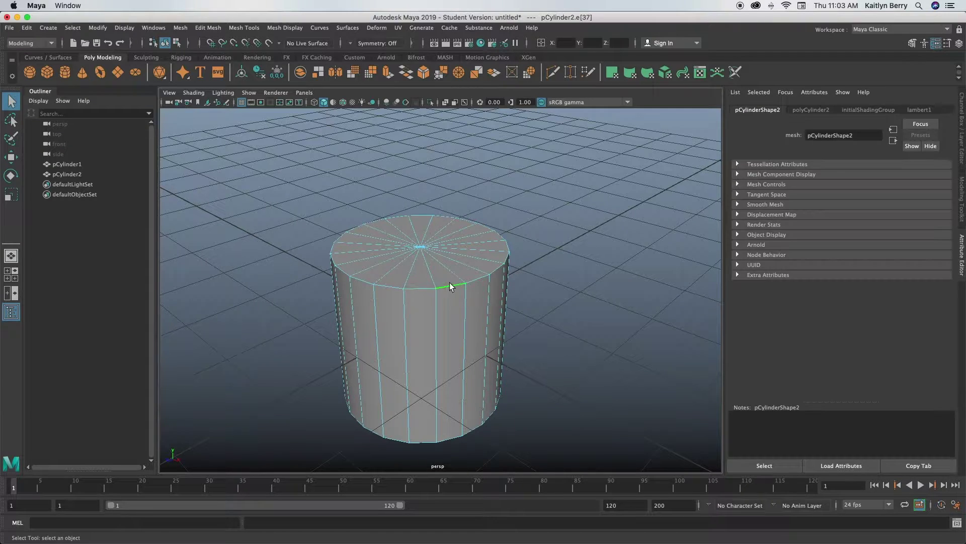
click(464, 300)
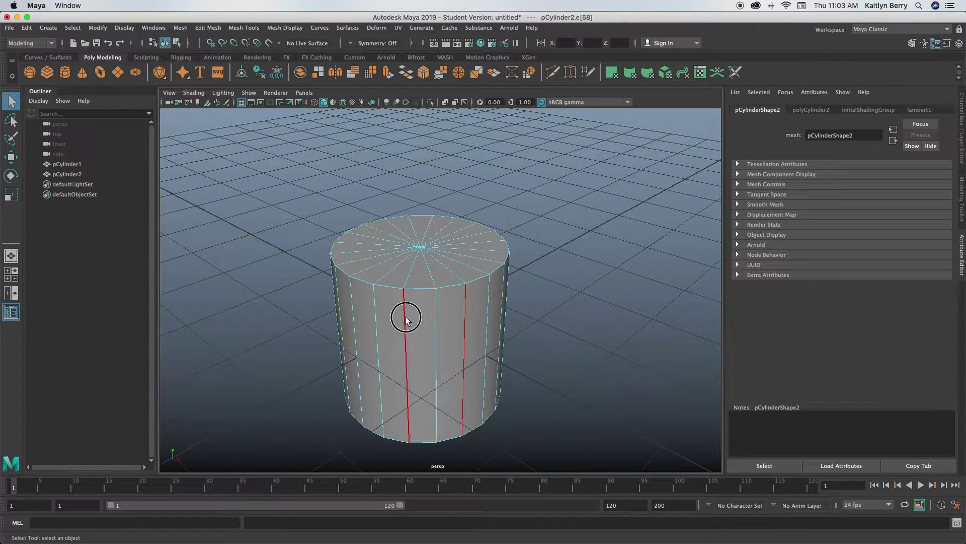
click(354, 301)
right_drag(431, 263, 431, 282)
click(409, 279)
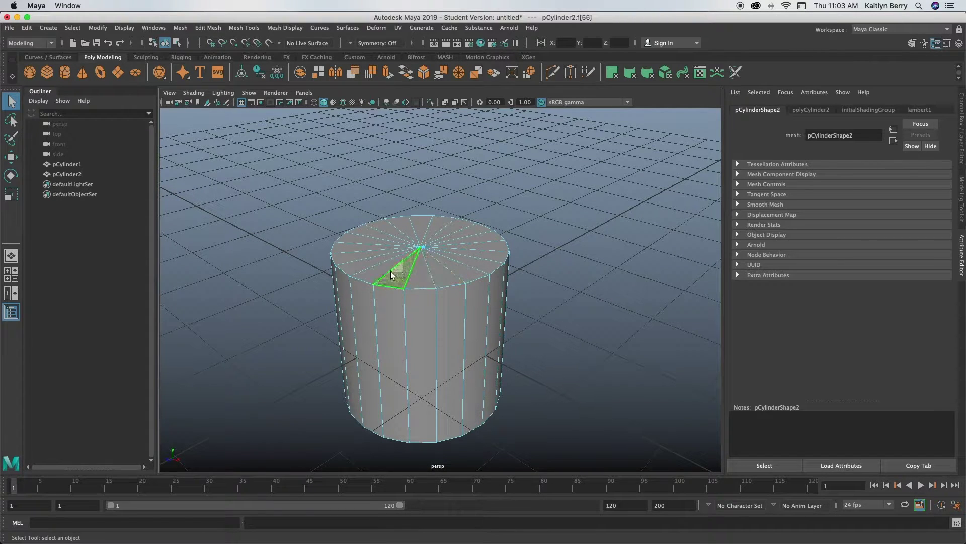
click(377, 237)
right_drag(442, 256, 398, 258)
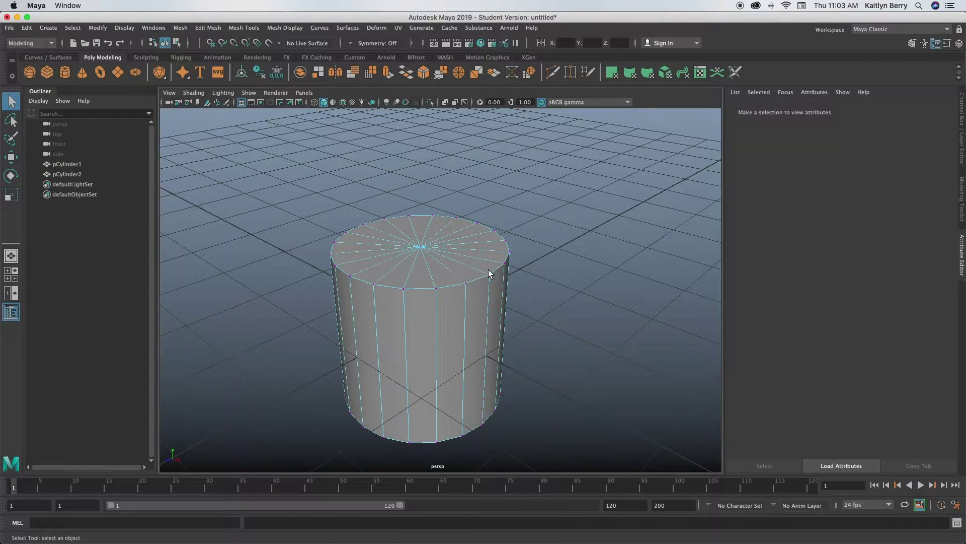
right_click(443, 255)
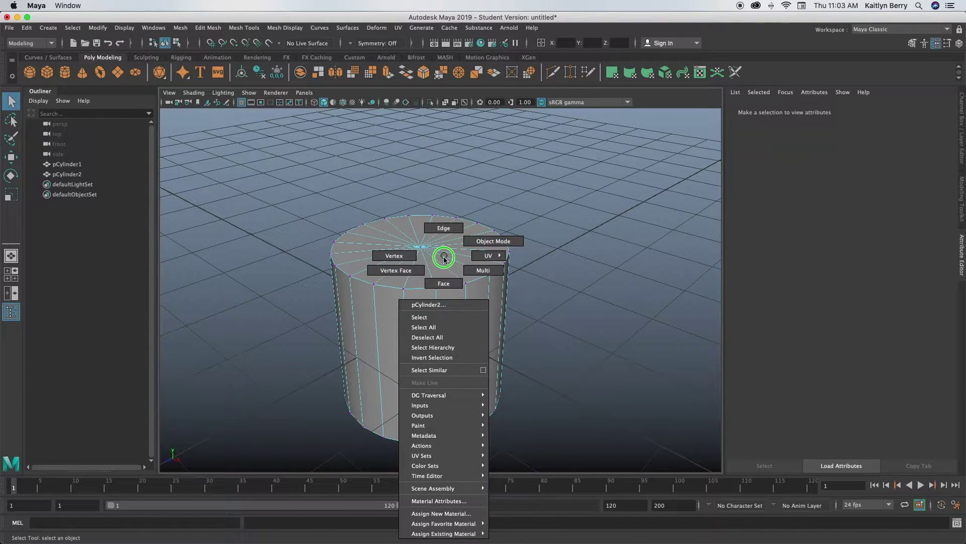
mouse_move(484, 253)
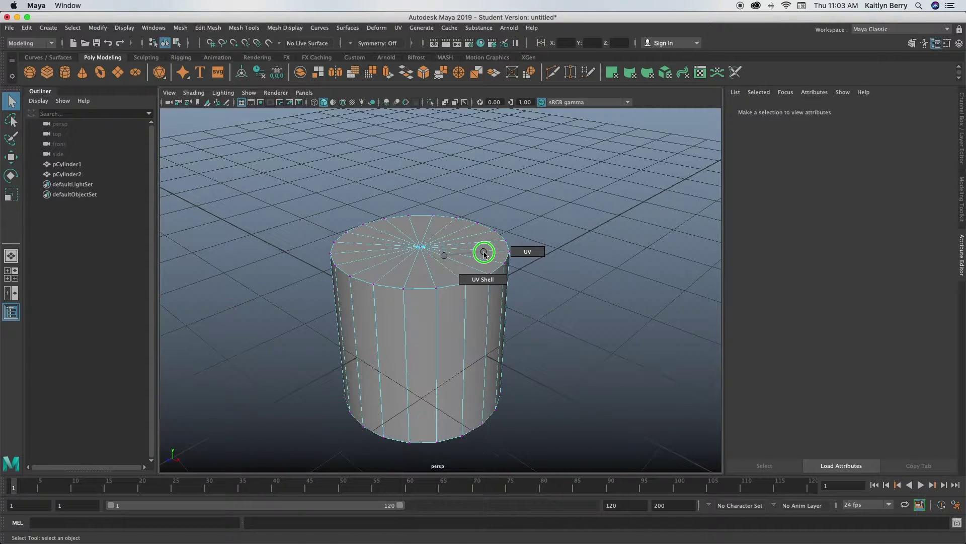
right_click(445, 257)
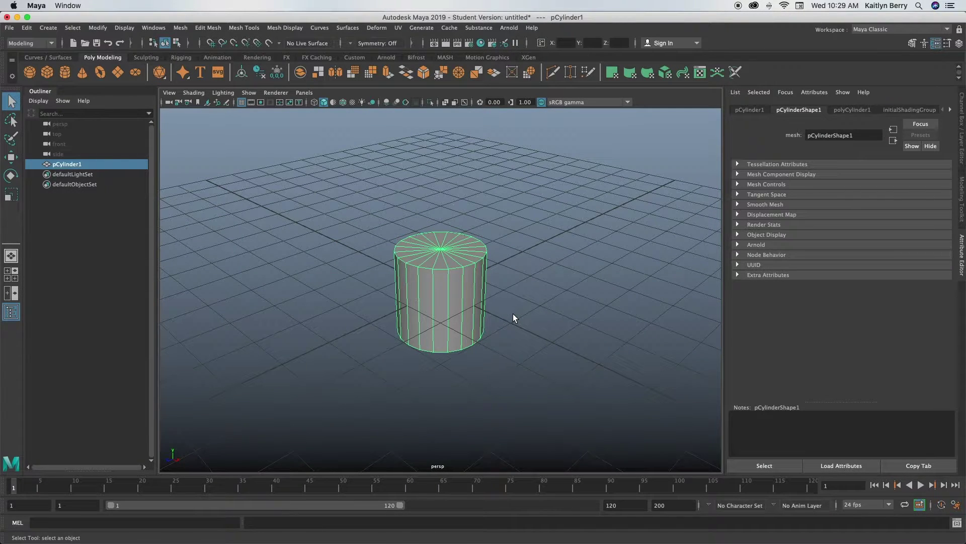
Tumble to eye level and display polyCylinder1's radius, height and subdivision settings.
mouse_move(513, 315)
alt+mouse_down()
mouse_move(522, 326)
mouse_move(505, 325)
alt+mouse_up()
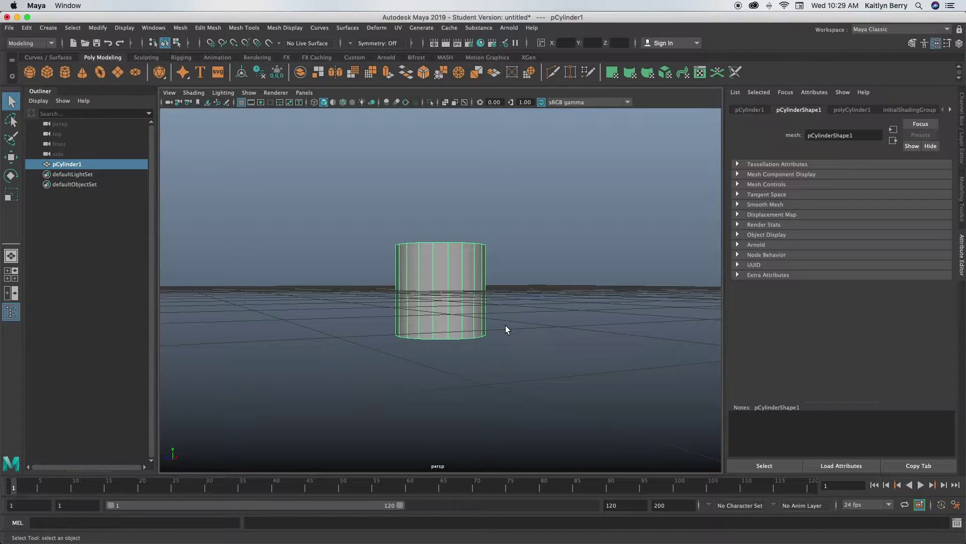
click(854, 111)
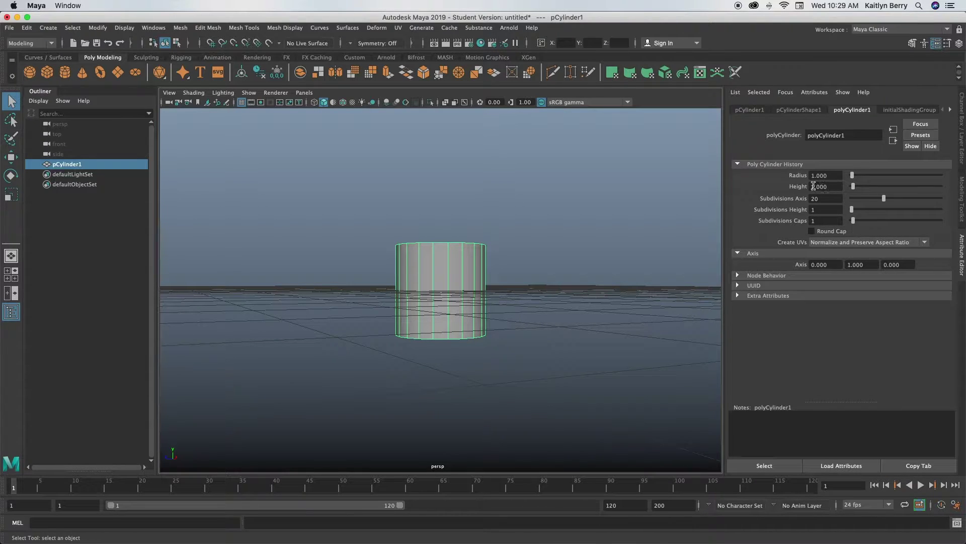
Switch transform input to Absolute and move the cylinder to Y = 1, resting on the grid.
click(541, 44)
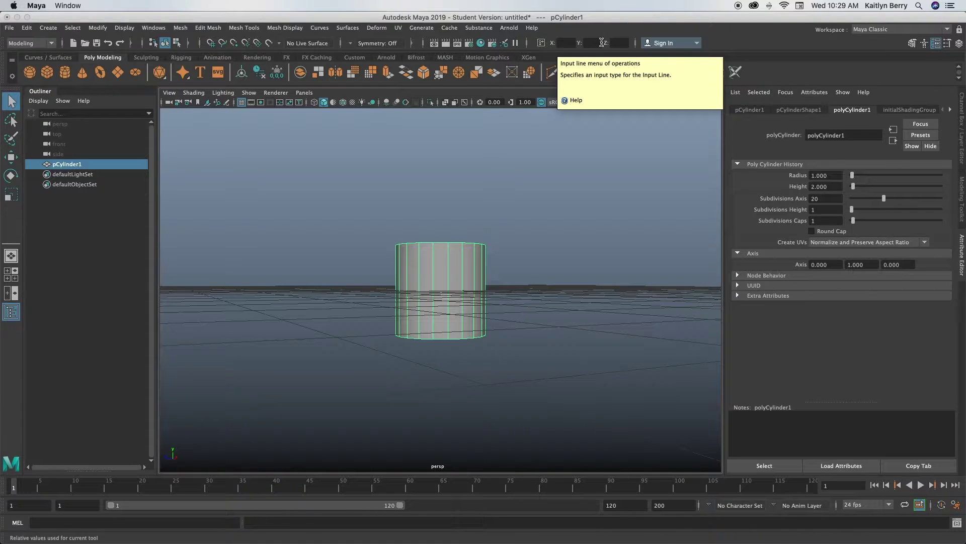
click(543, 43)
click(542, 43)
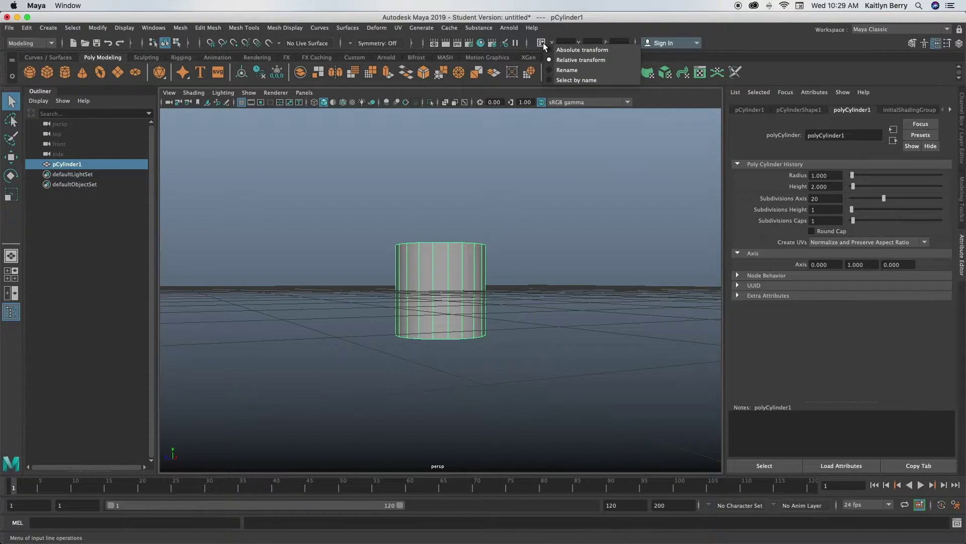
click(564, 50)
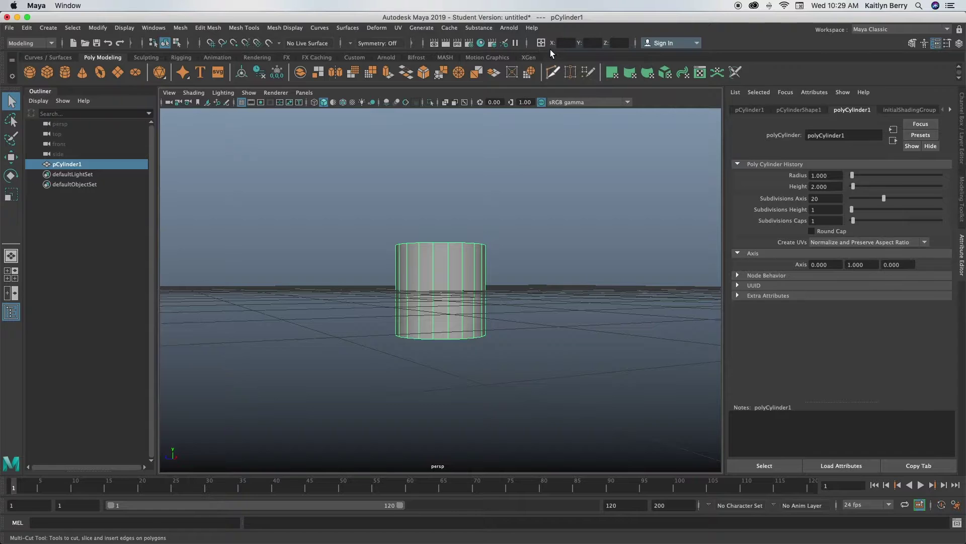
click(593, 43)
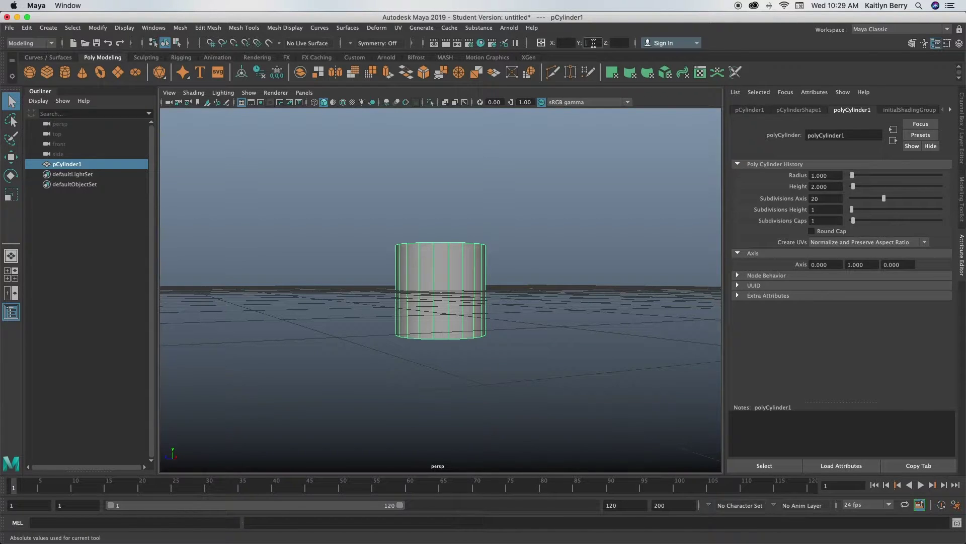
key(1)
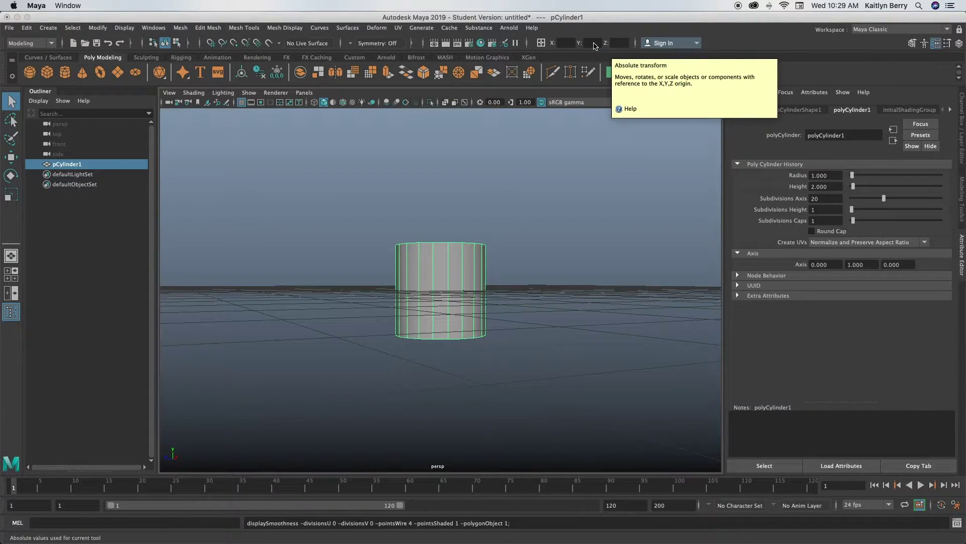
click(590, 44)
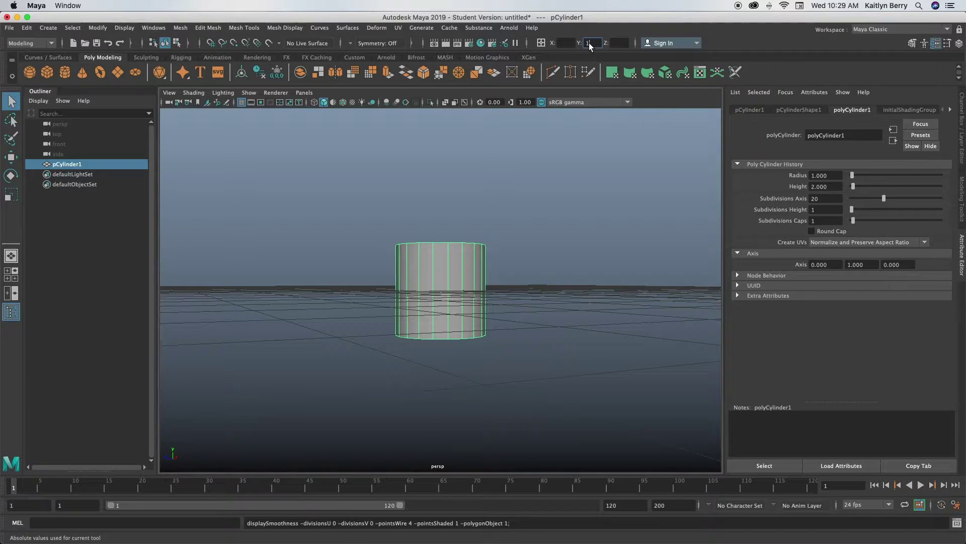
key(Return)
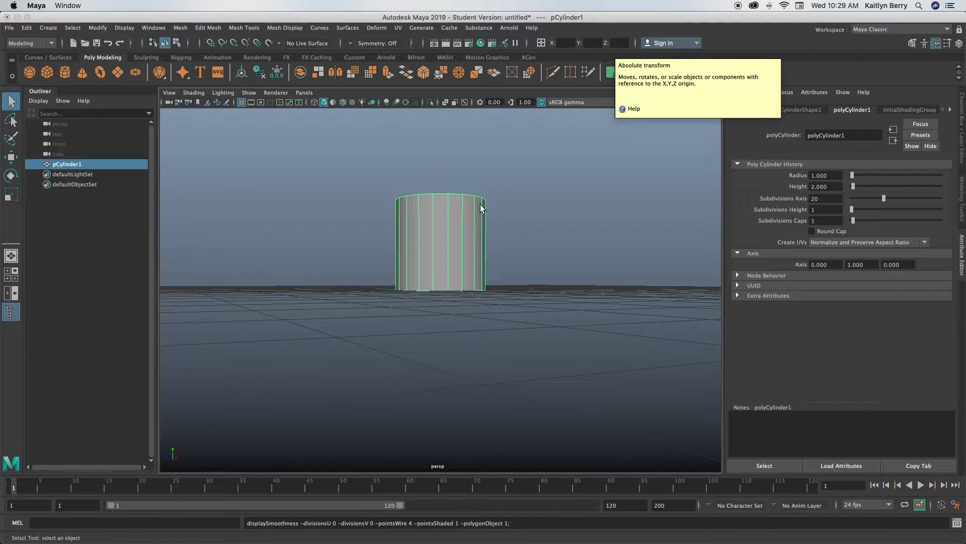
alt+drag(498, 194, 576, 258)
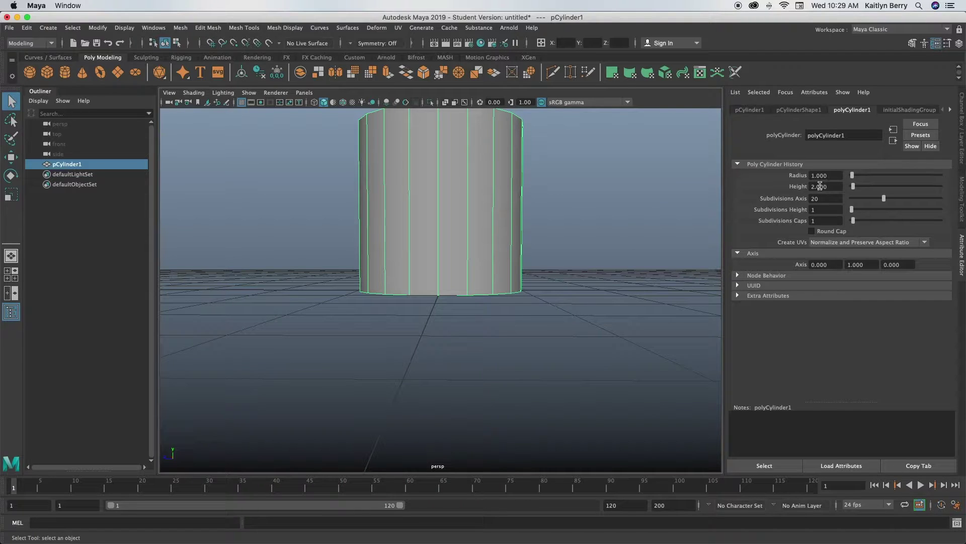
alt+drag(639, 197, 581, 232)
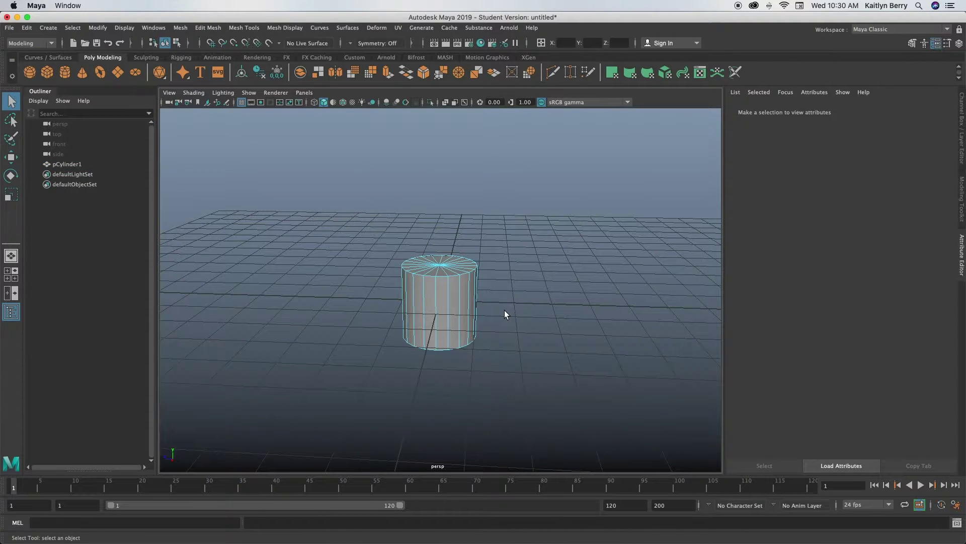
click(439, 268)
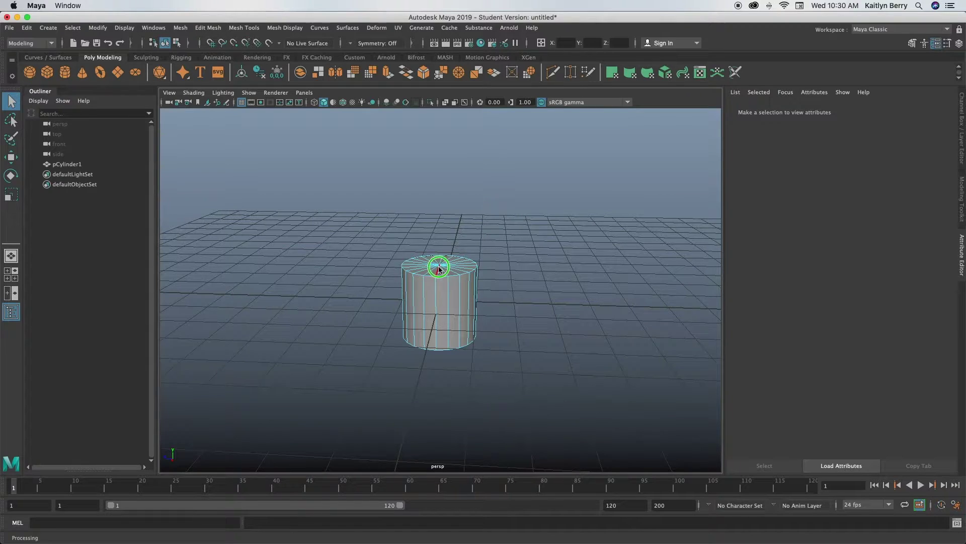
right_drag(439, 268, 465, 242)
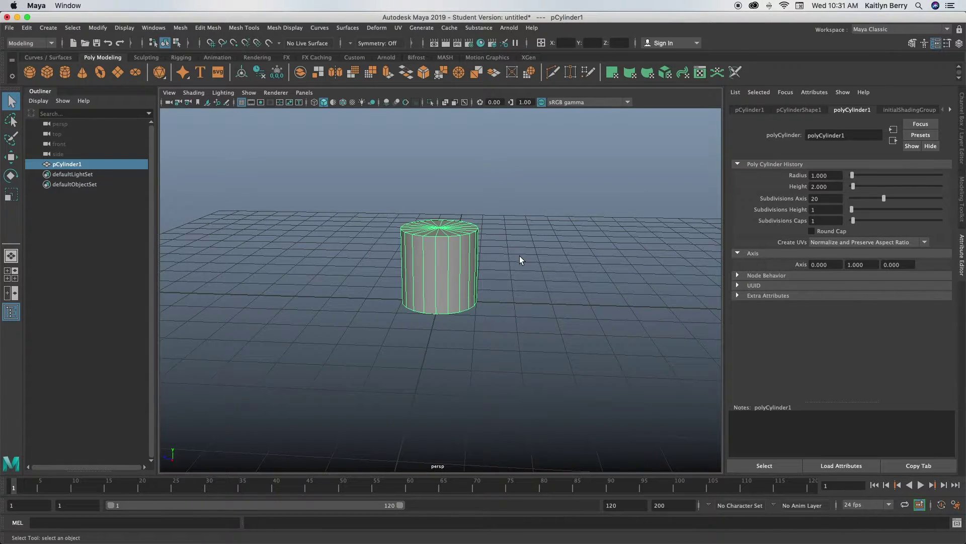
alt+drag(535, 282, 531, 259)
alt+right_drag(531, 259, 551, 277)
alt+drag(550, 277, 524, 258)
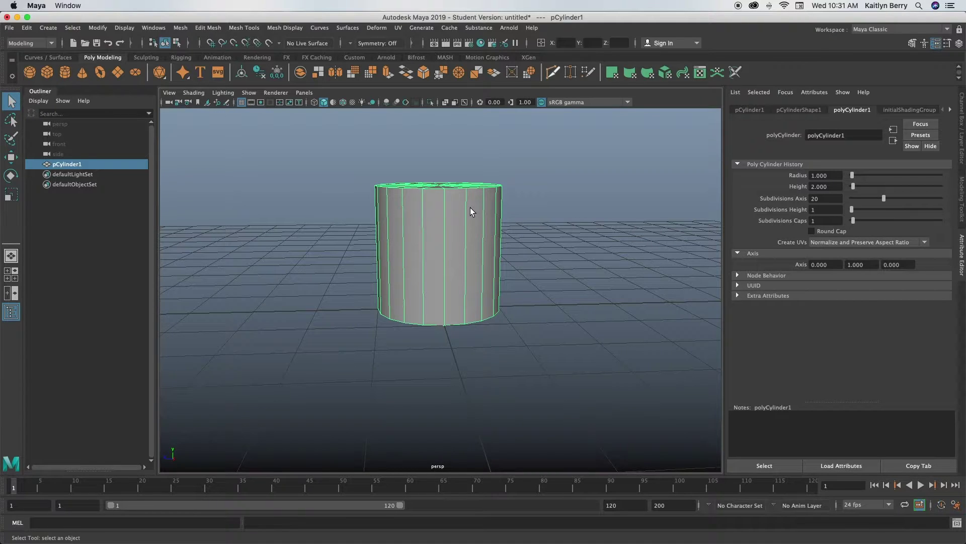
key(Delete)
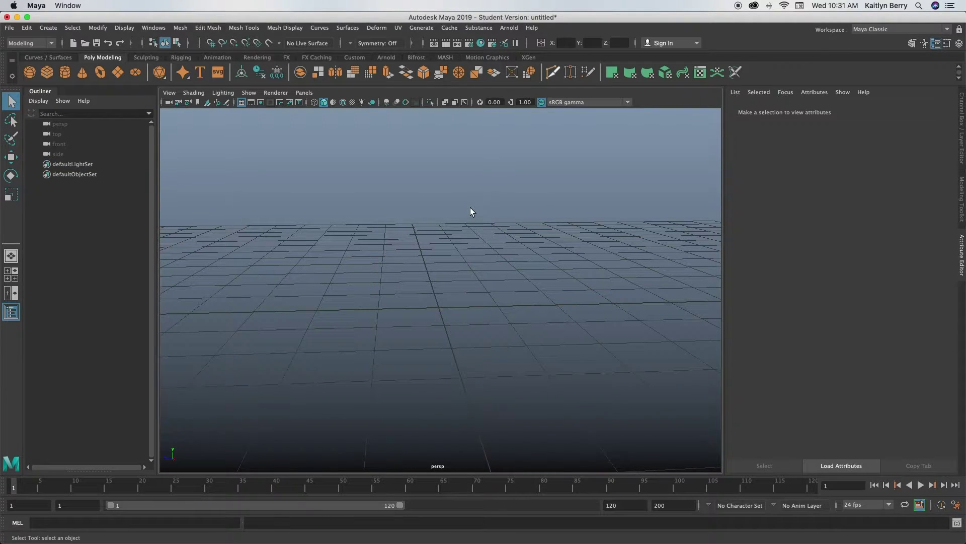
Create a polygon plane and set its width and height to 10.
click(118, 73)
alt+drag(396, 327, 654, 225)
click(835, 111)
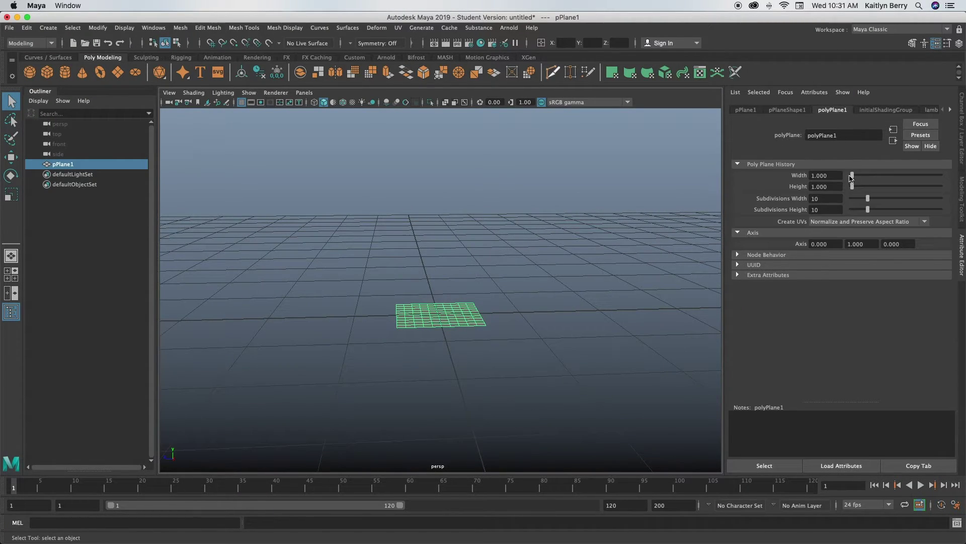
click(837, 175)
text(10)
key(Return)
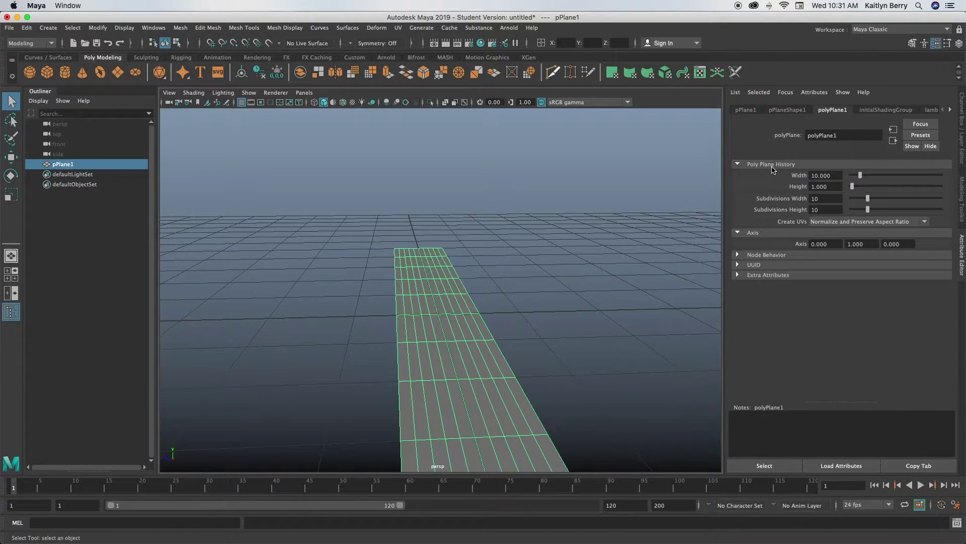
key(Tab)
text(10)
key(Return)
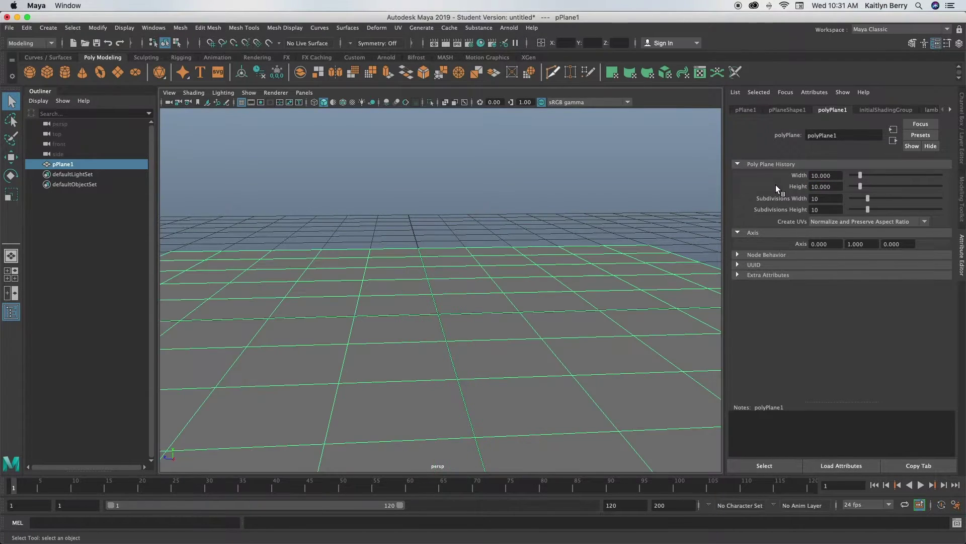
Frame the plane to fill the view and hide the ground grid.
alt+drag(402, 348, 366, 356)
scroll(531, 322, up, 5)
alt+drag(530, 323, 454, 323)
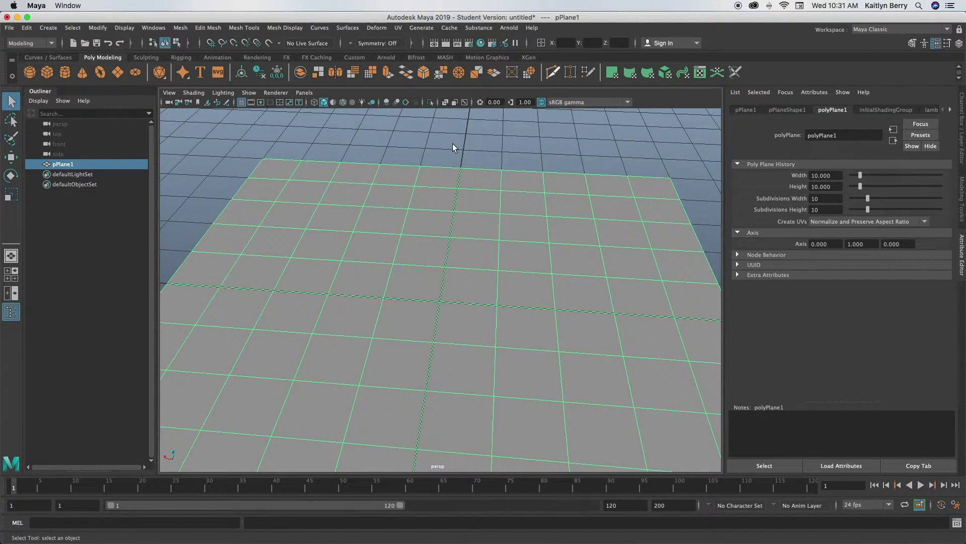
click(242, 104)
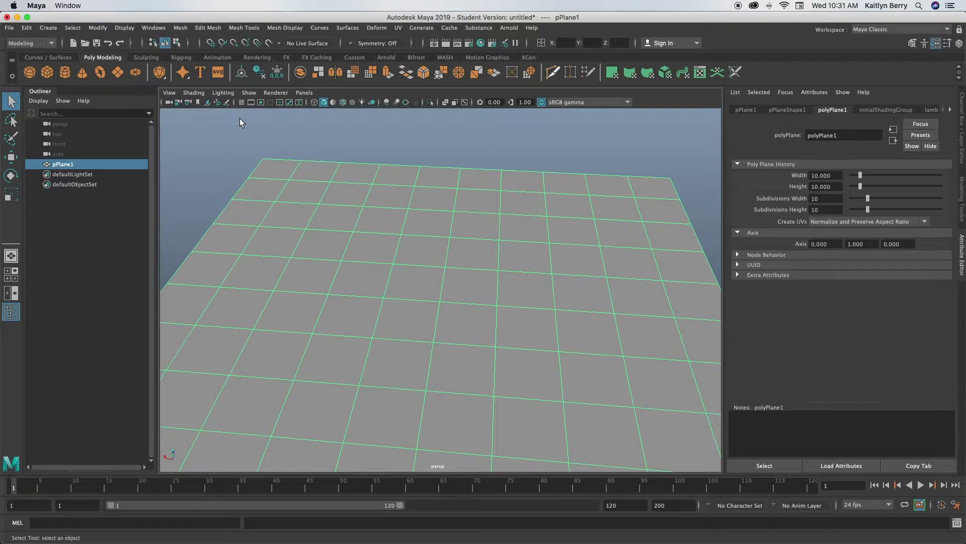
Select face f[24] near the plane's centre in face mode and extrude it with Ctrl+E.
click(241, 102)
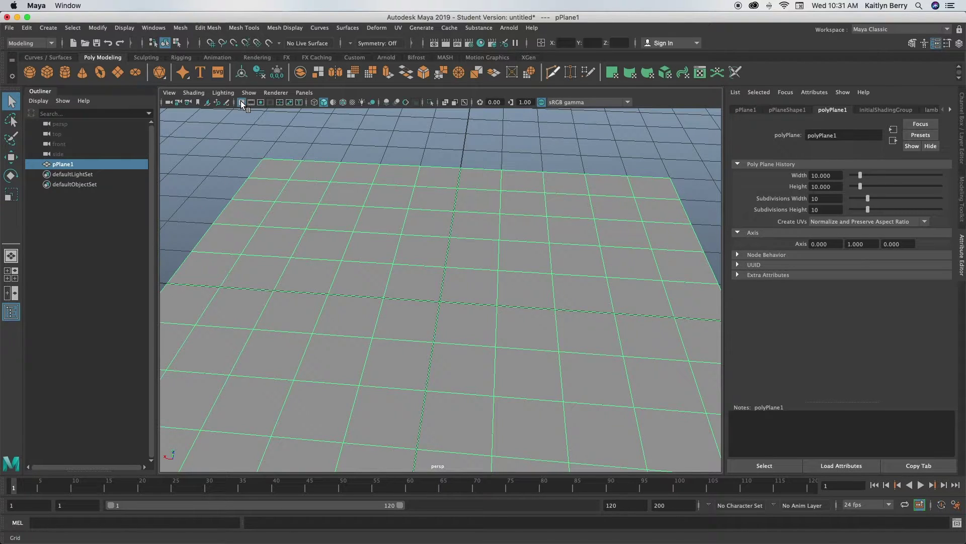
click(241, 102)
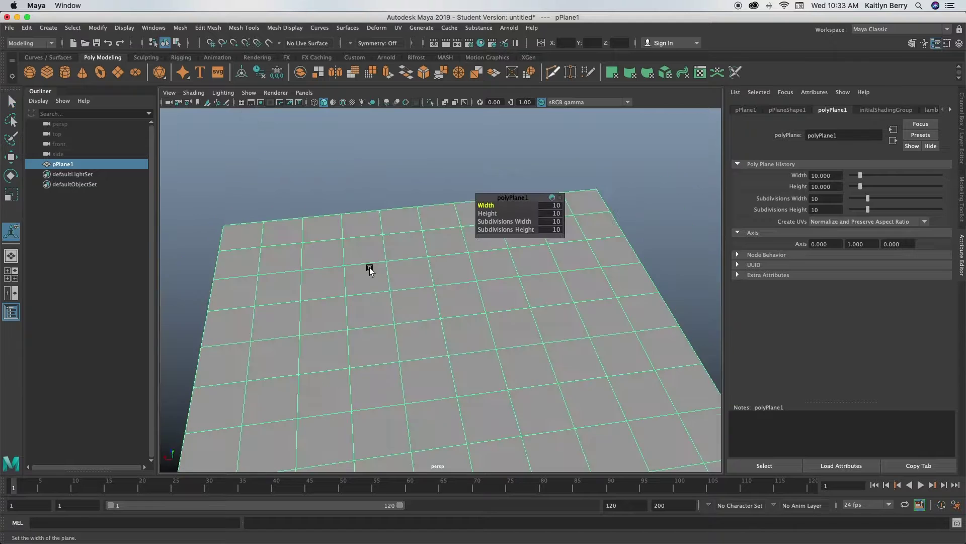
right_drag(458, 255, 457, 281)
click(432, 301)
scroll(500, 302, up, 5)
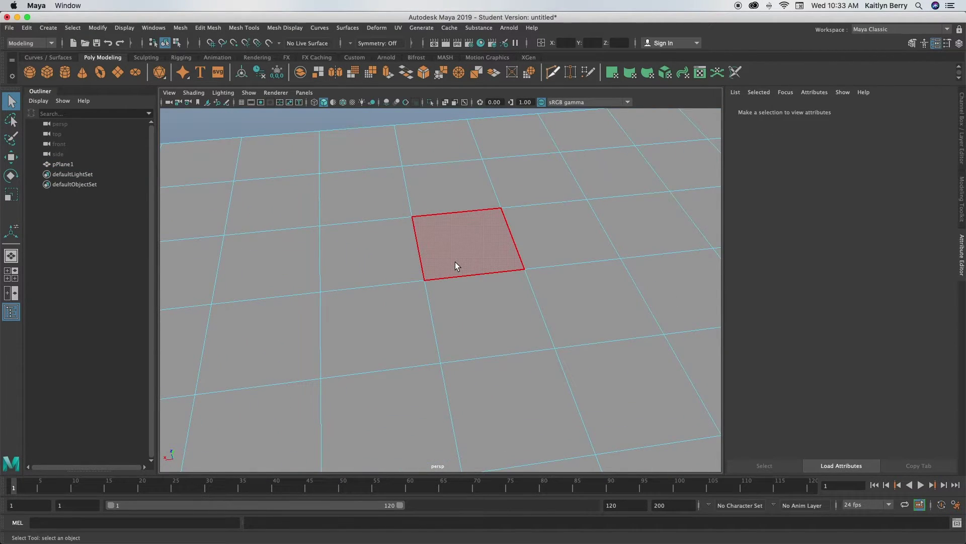
click(459, 259)
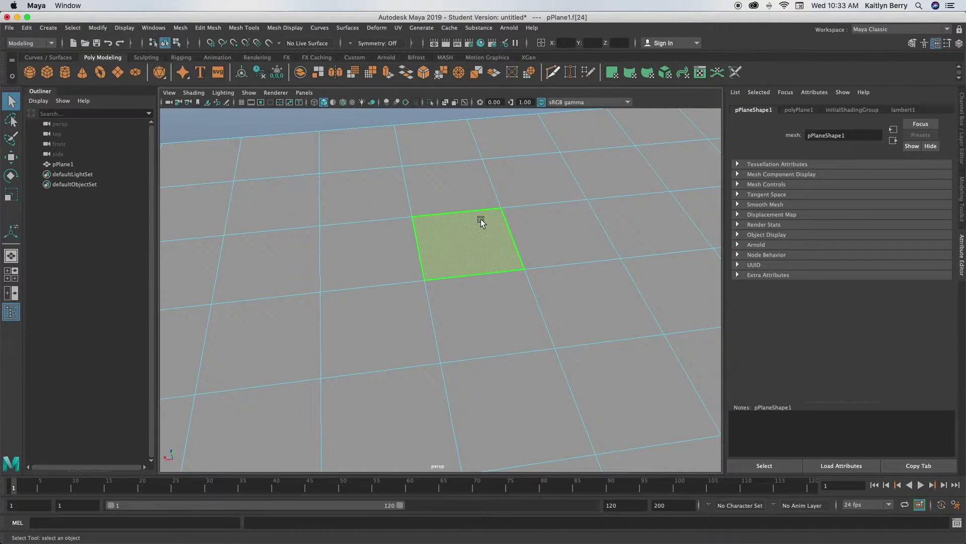
key(ctrl+e)
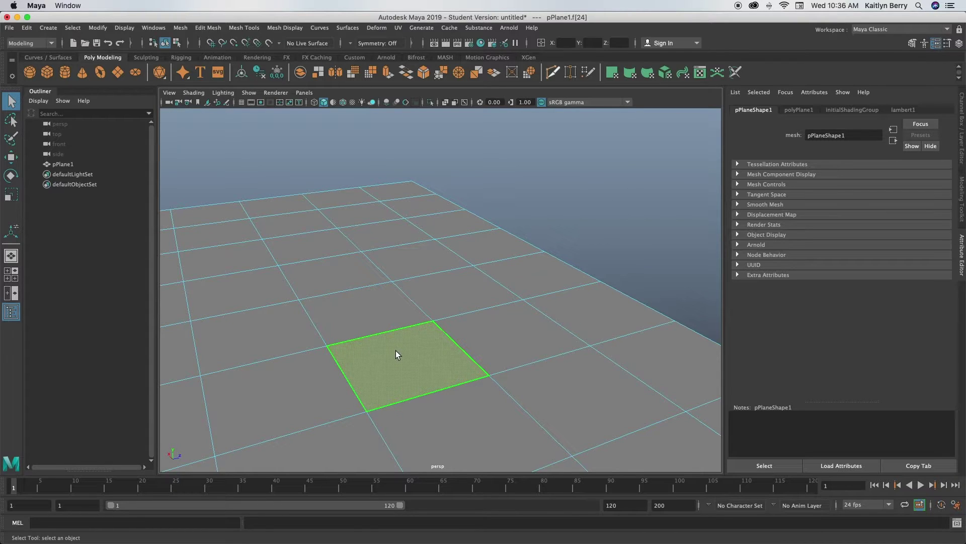
key(ctrl+e)
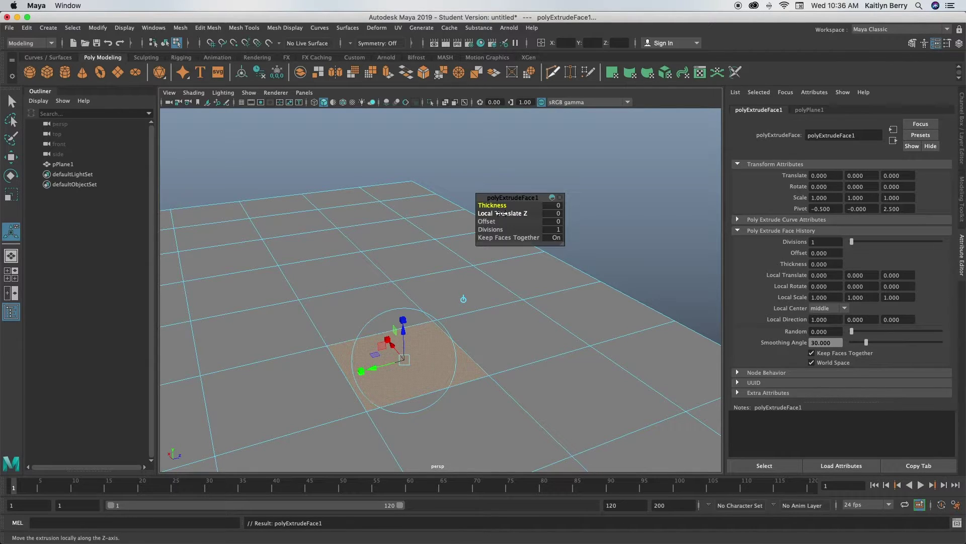
Sink the face with two extrusions, Local Translate Z -0.05 then -0.15.
drag(505, 213, 502, 215)
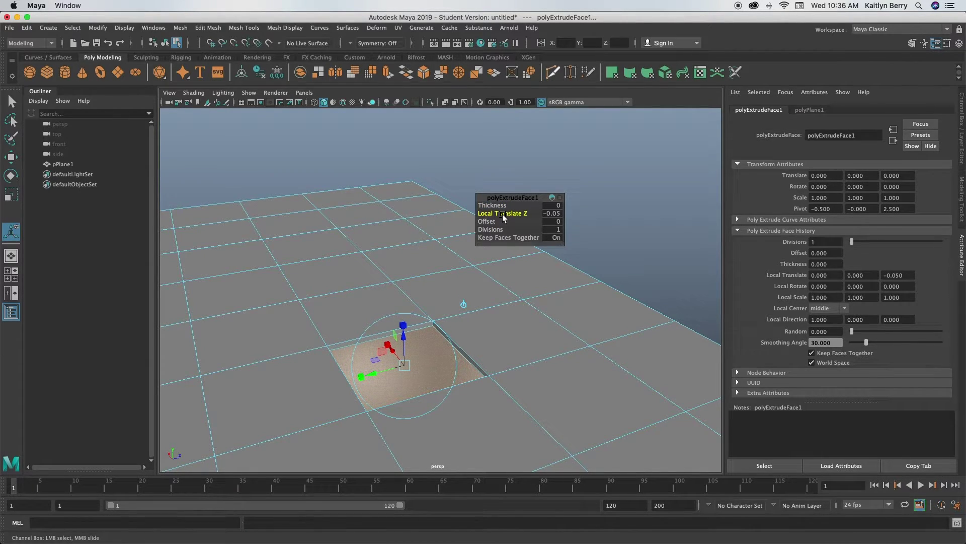
key(ctrl+e)
drag(503, 213, 508, 214)
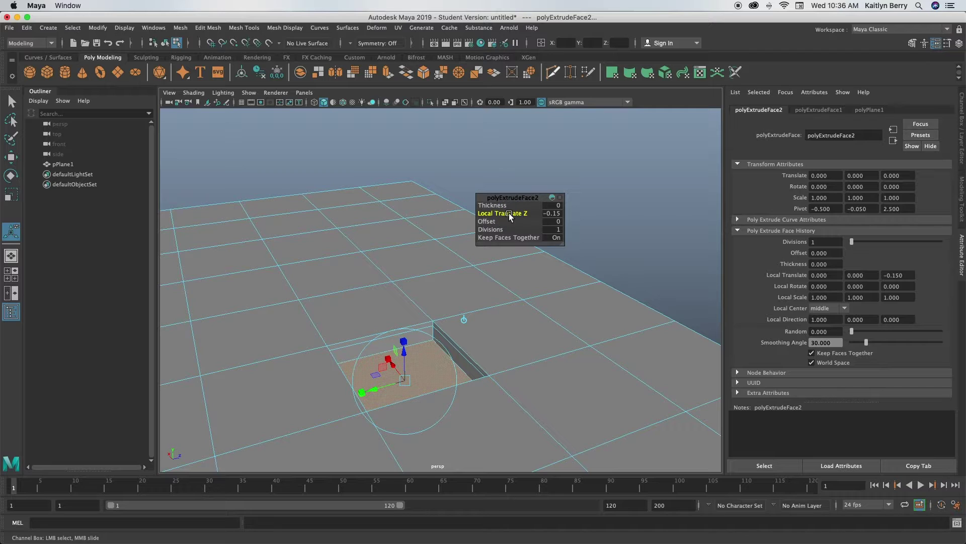
alt+drag(516, 320, 469, 309)
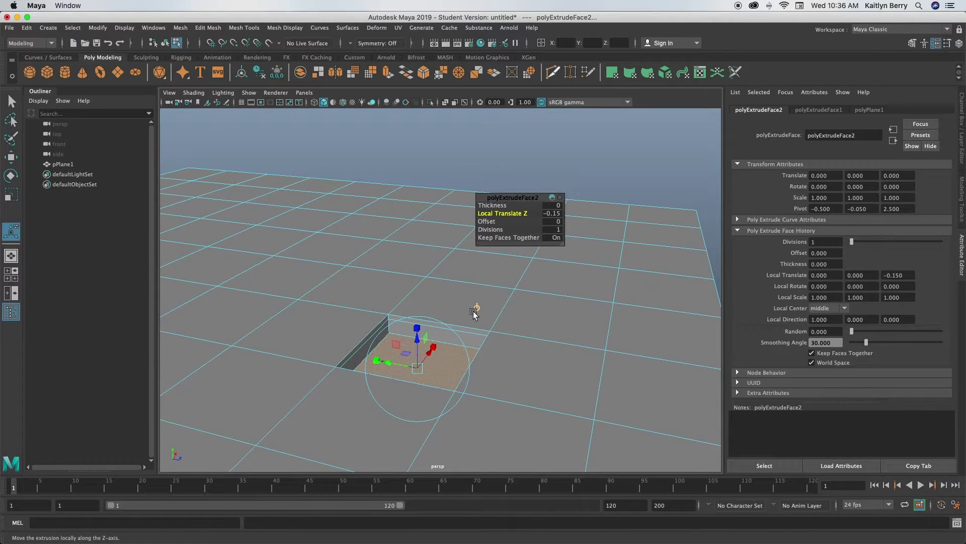
Extrude the face again and inset its edges with Offset 0.05.
key(ctrl+e)
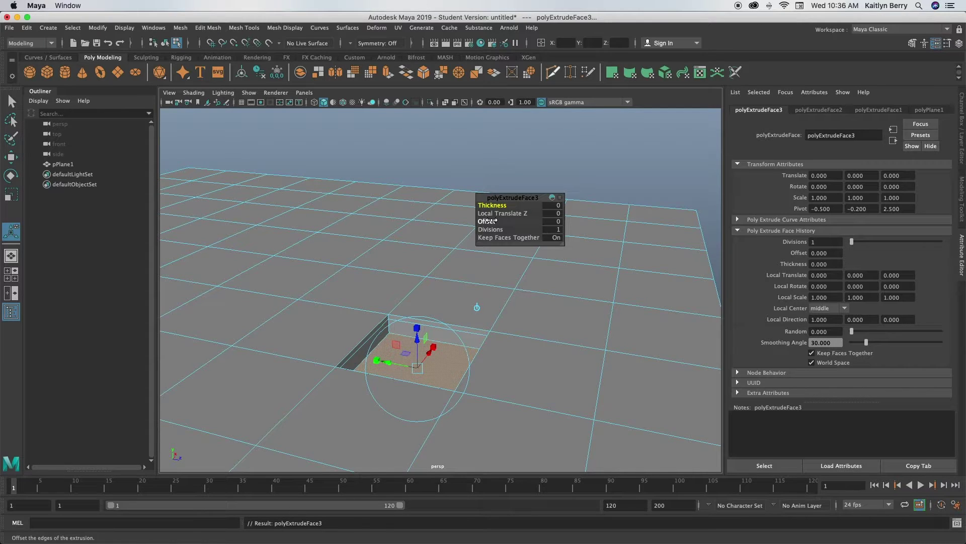
alt+drag(504, 262, 583, 274)
drag(487, 221, 494, 219)
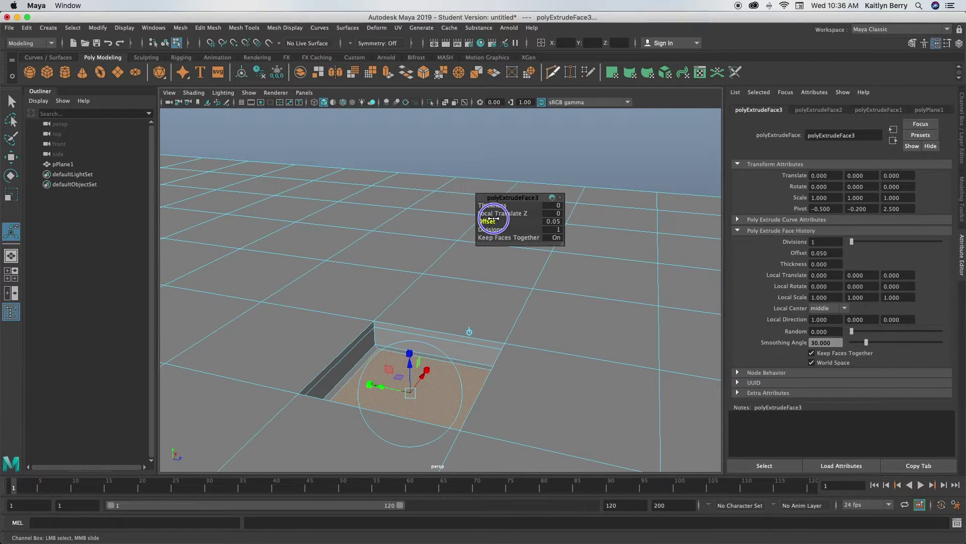
mouse_move(449, 317)
alt+mouse_down()
mouse_move(438, 371)
mouse_move(453, 383)
mouse_move(498, 377)
mouse_move(482, 360)
mouse_move(429, 368)
alt+mouse_up()
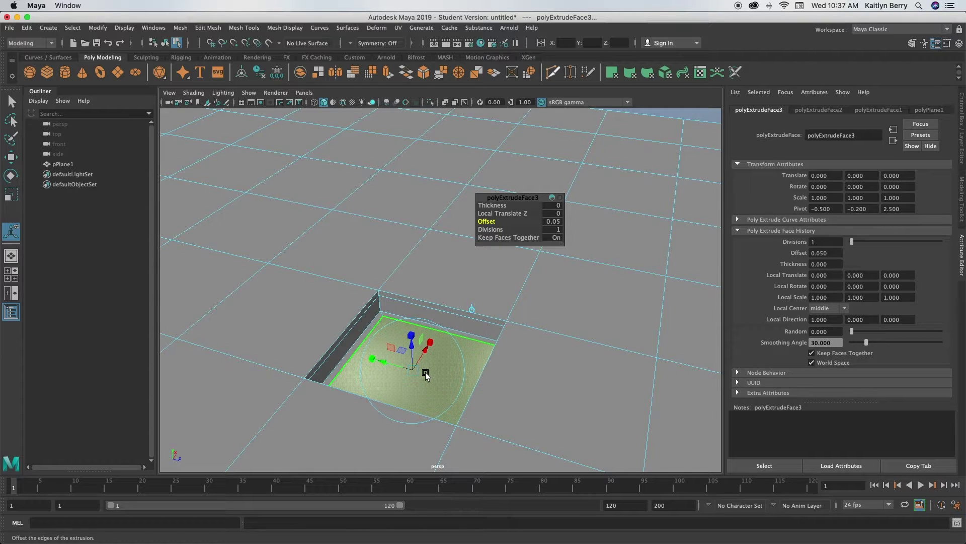
Undo the inset and deepen the recess with extrusions at -0.15 and -0.05.
key(super+z)
key(super+z)
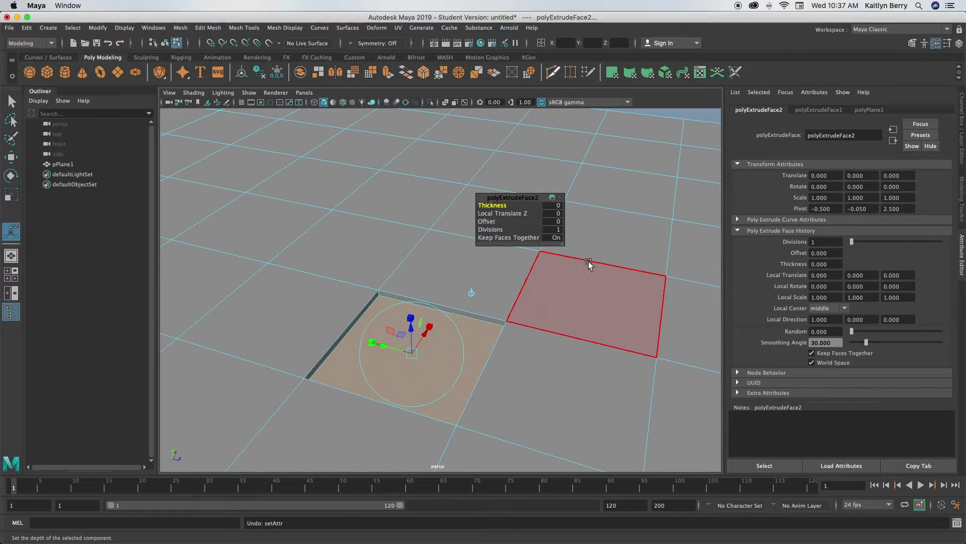
key(ctrl+e)
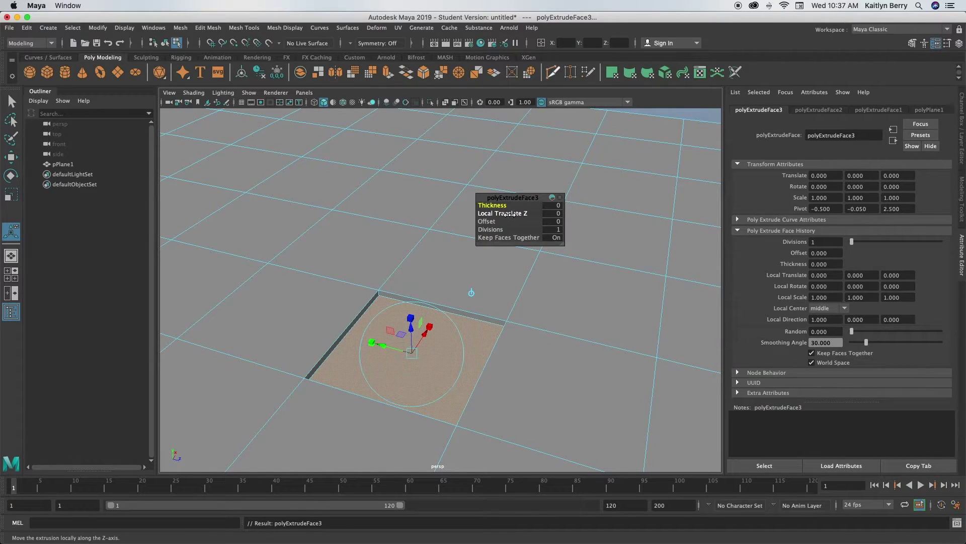
click(505, 213)
middle_drag(507, 212, 502, 212)
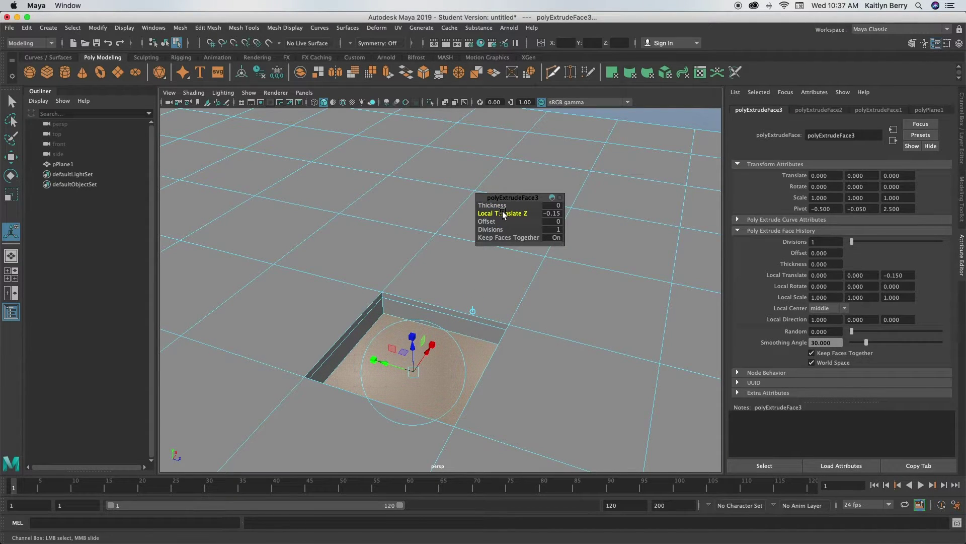
key(ctrl+e)
click(503, 213)
middle_drag(504, 213, 503, 214)
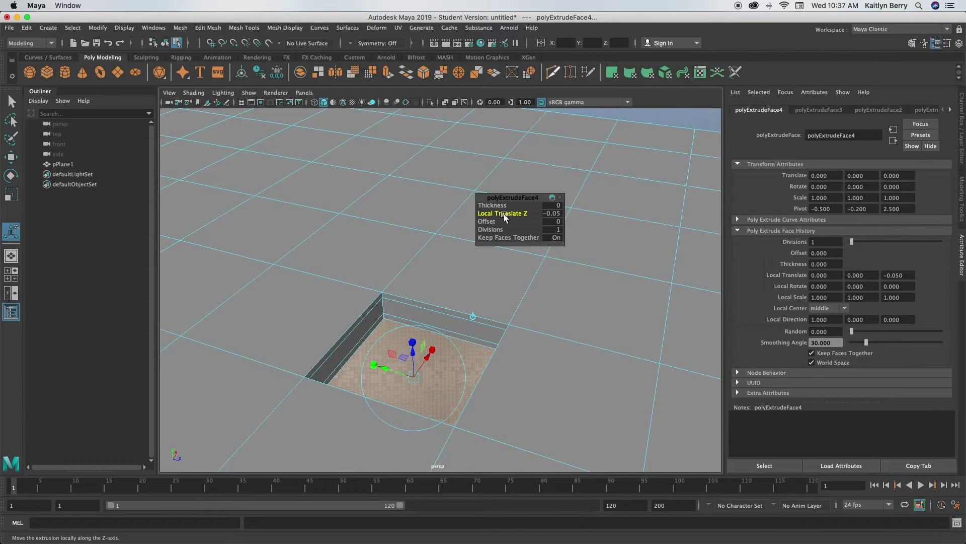
Extrude the recess floor again and inset its edges by 0.05.
key(ctrl+e)
click(490, 221)
middle_drag(491, 221, 495, 222)
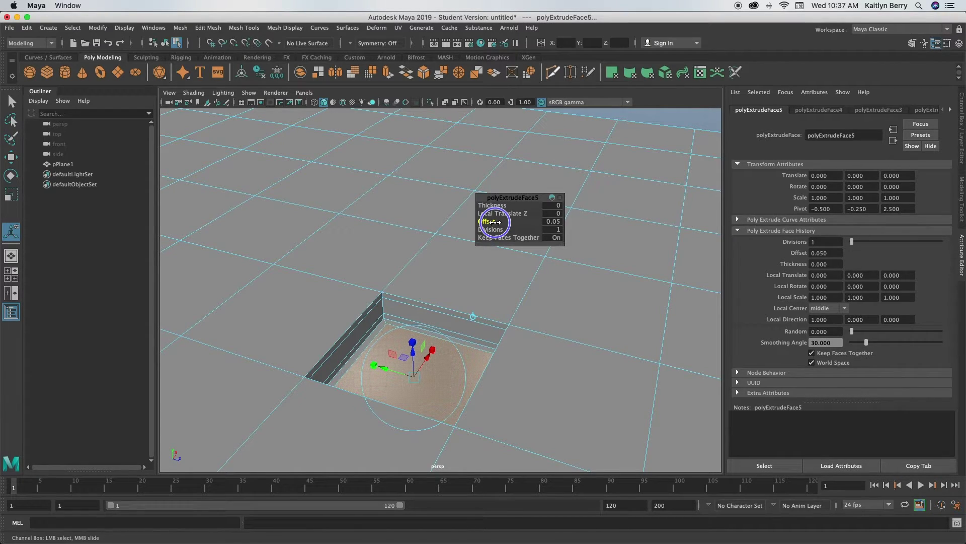
middle_drag(495, 221, 495, 225)
Extrude the face upward 0.5 along local Z to form a raised block.
key(ctrl+e)
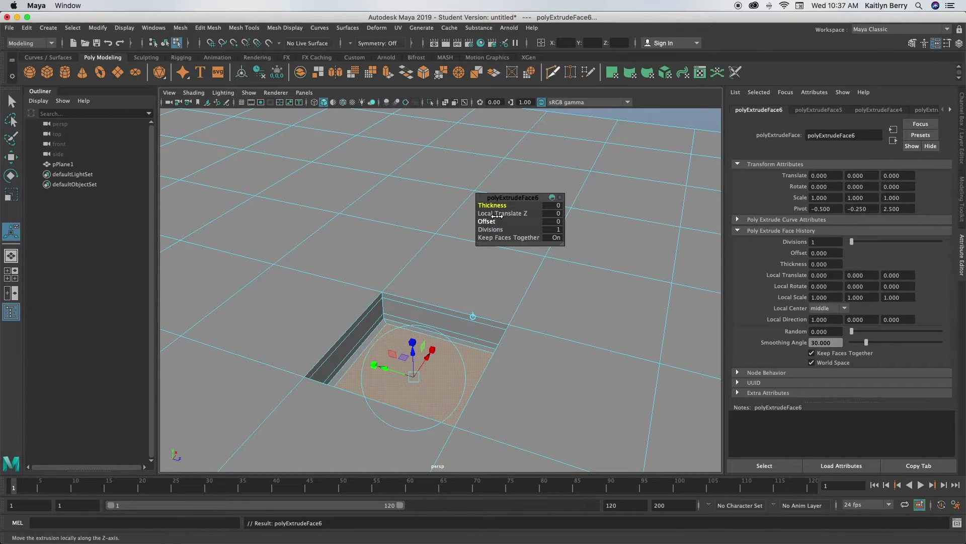
click(496, 213)
middle_drag(497, 213, 519, 215)
Extrude the raised block's top face and lift it slightly.
alt+drag(502, 254, 498, 352)
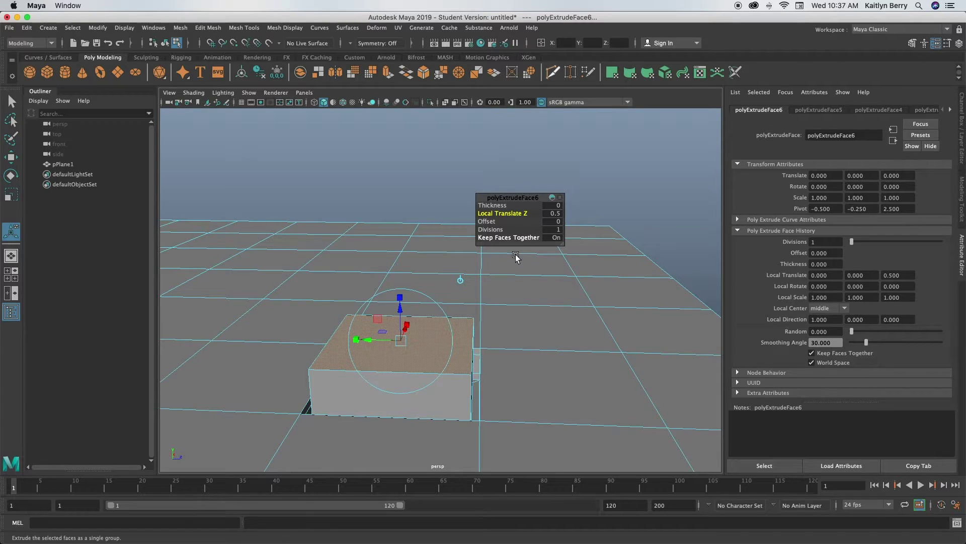
key(ctrl+e)
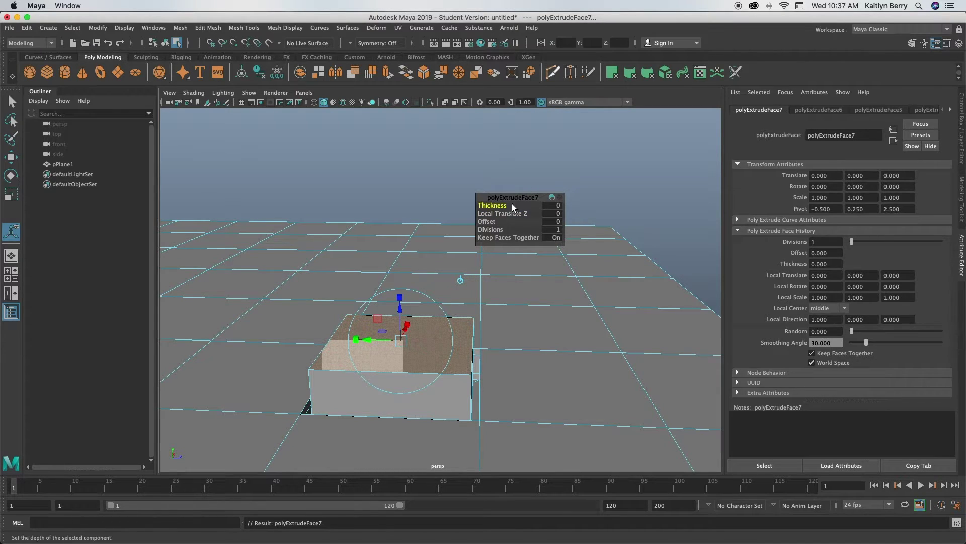
drag(501, 213, 502, 213)
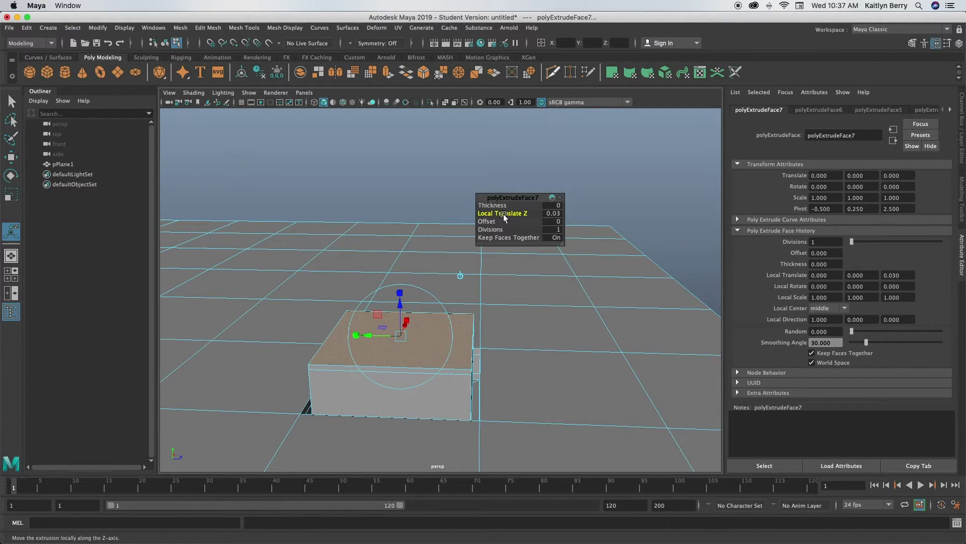
Inset the top face by 0.05 with another extrusion and turn on smooth mesh preview.
key(ctrl+e)
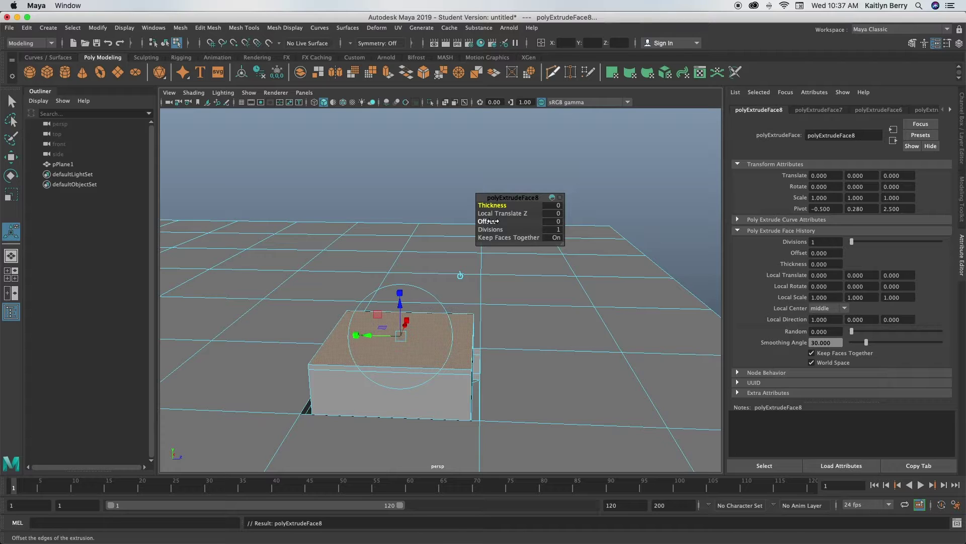
drag(490, 221, 495, 221)
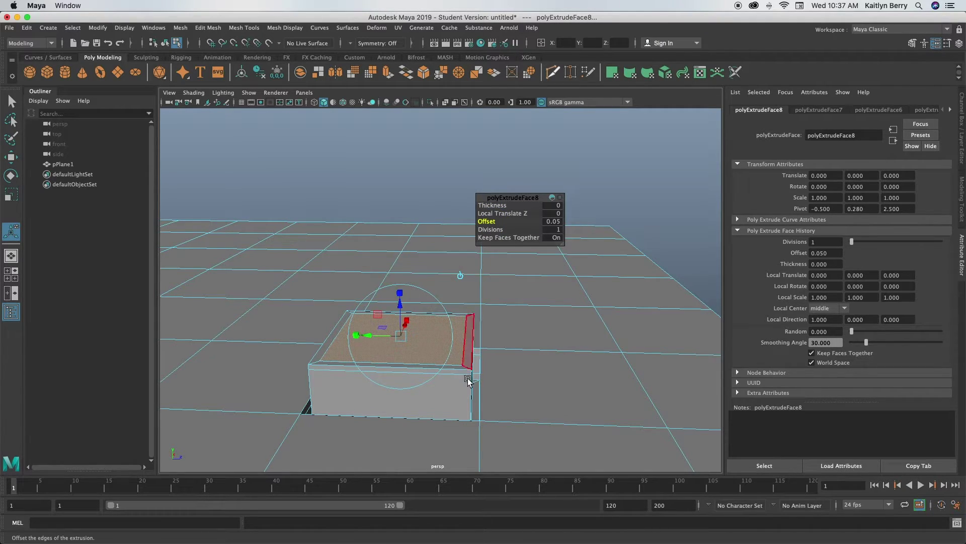
key(3)
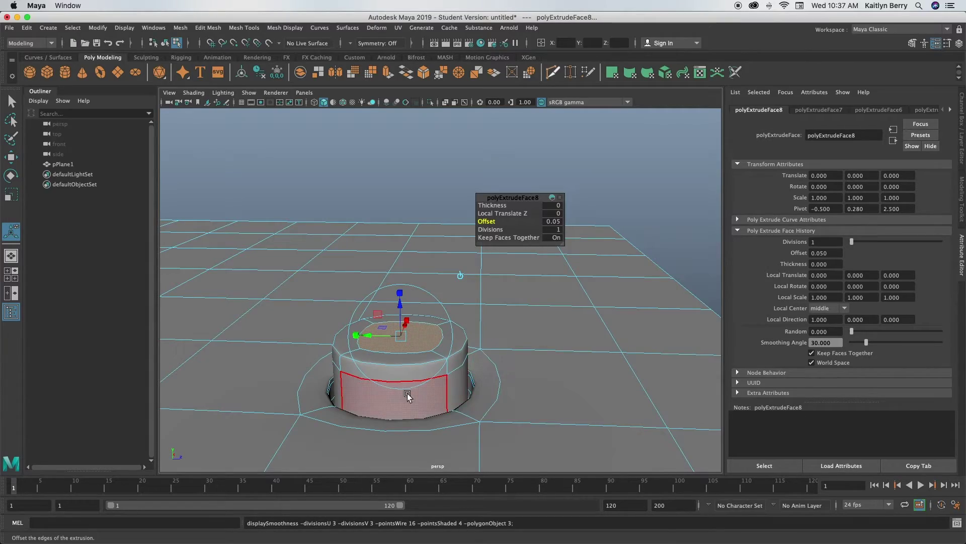
alt+drag(406, 394, 426, 416)
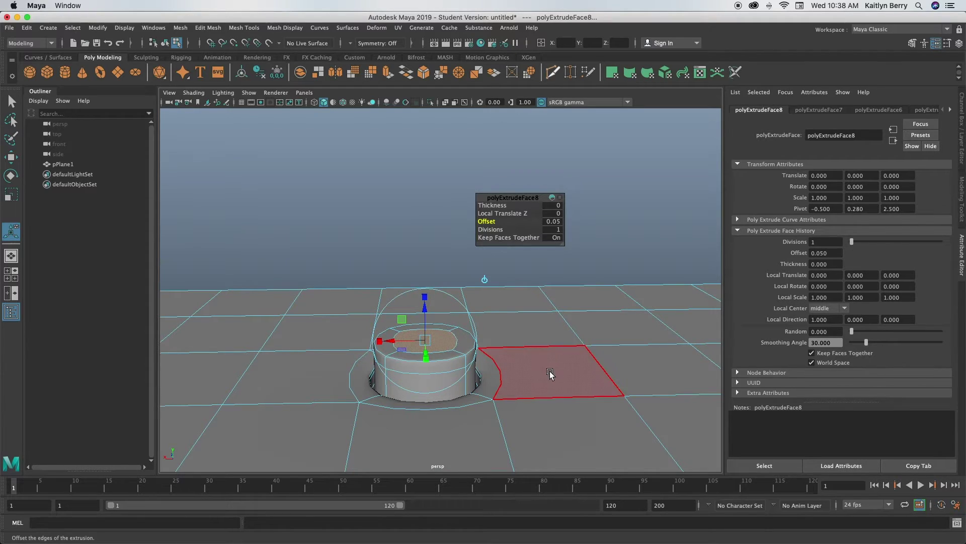
Inspect the button from several angles, then exit extrusion with Q and clear the face selection.
alt+drag(401, 392, 349, 346)
scroll(410, 324, down, 5)
alt+drag(409, 324, 504, 347)
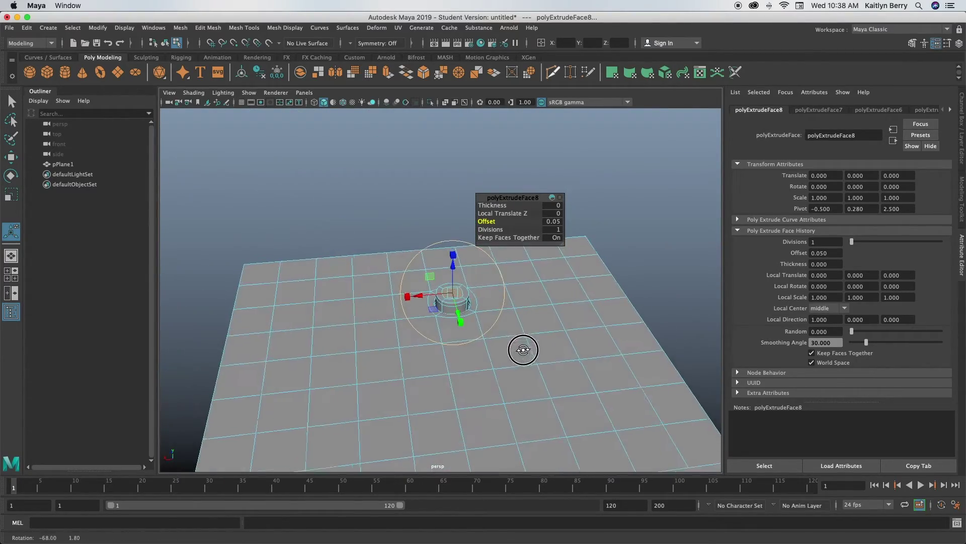
alt+right_drag(517, 349, 634, 322)
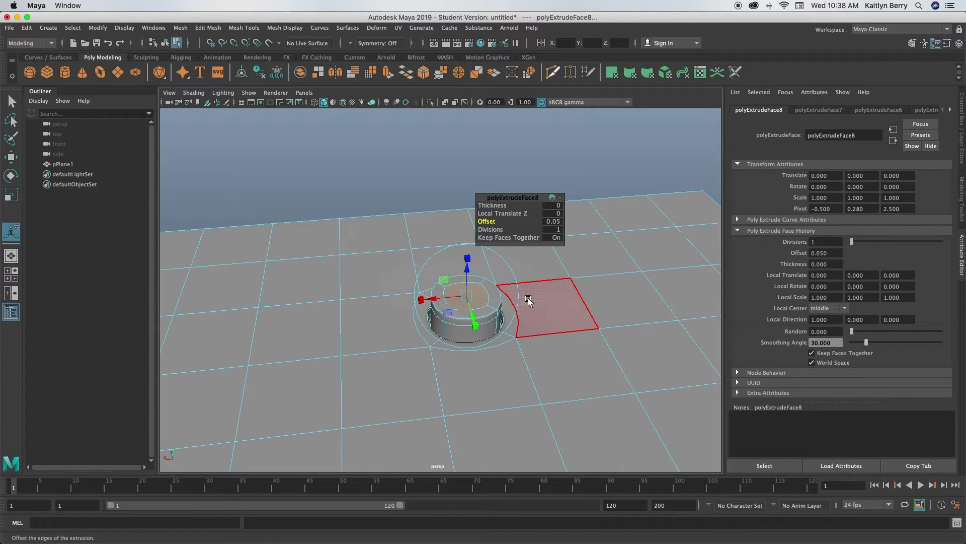
key(q)
click(486, 182)
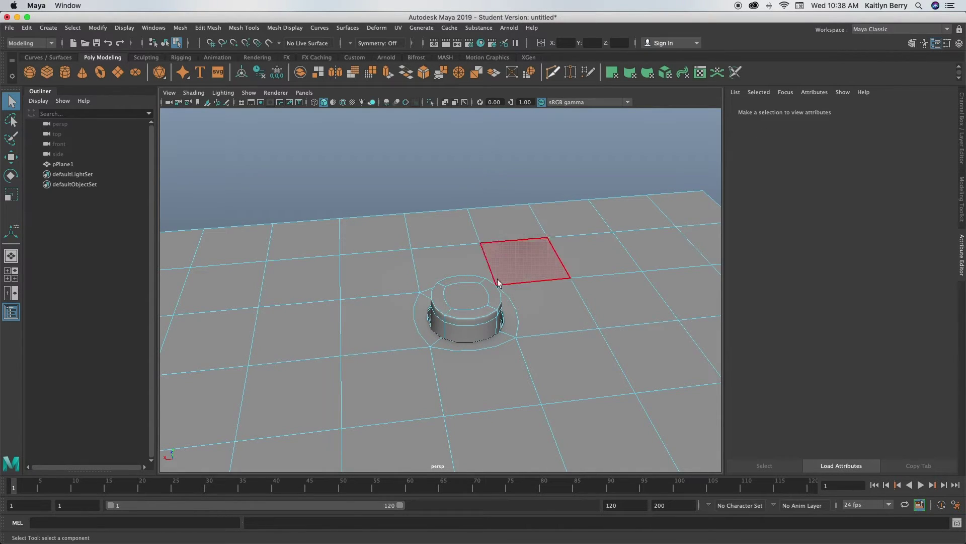
Switch to Object Mode, deselect everything and orbit around the smoothed button to review it.
right_click(501, 171)
right_drag(501, 174, 538, 156)
click(535, 155)
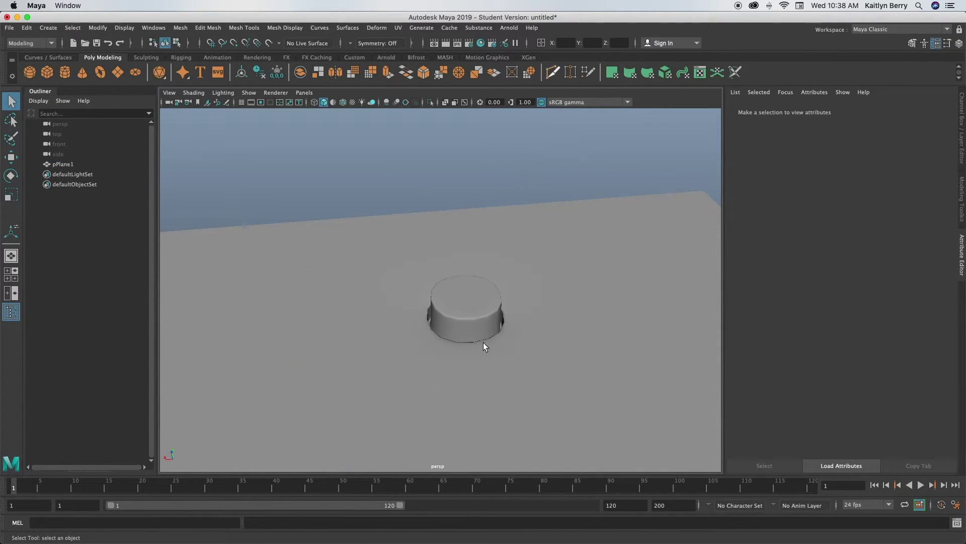
alt+drag(457, 356, 433, 390)
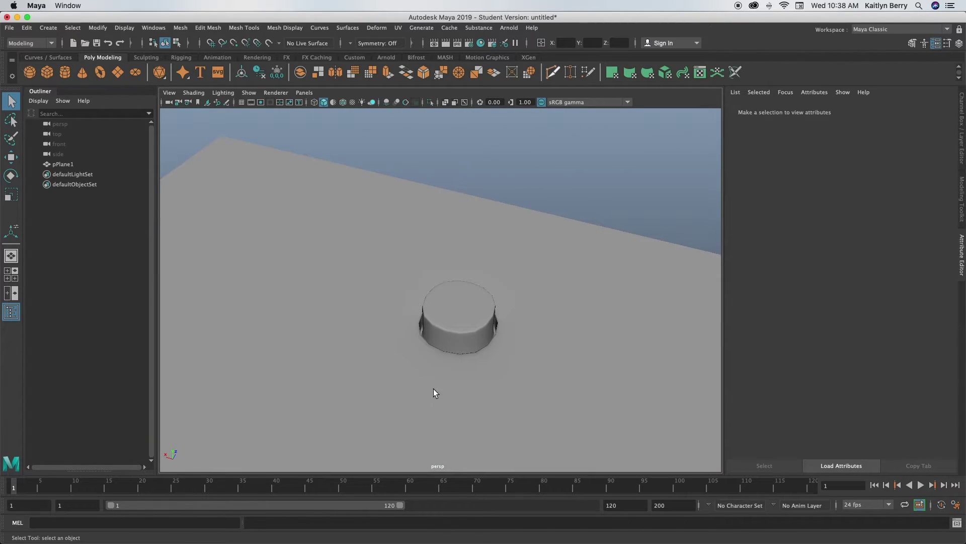
alt+right_drag(433, 390, 434, 346)
alt+drag(433, 345, 525, 341)
alt+right_drag(581, 331, 538, 351)
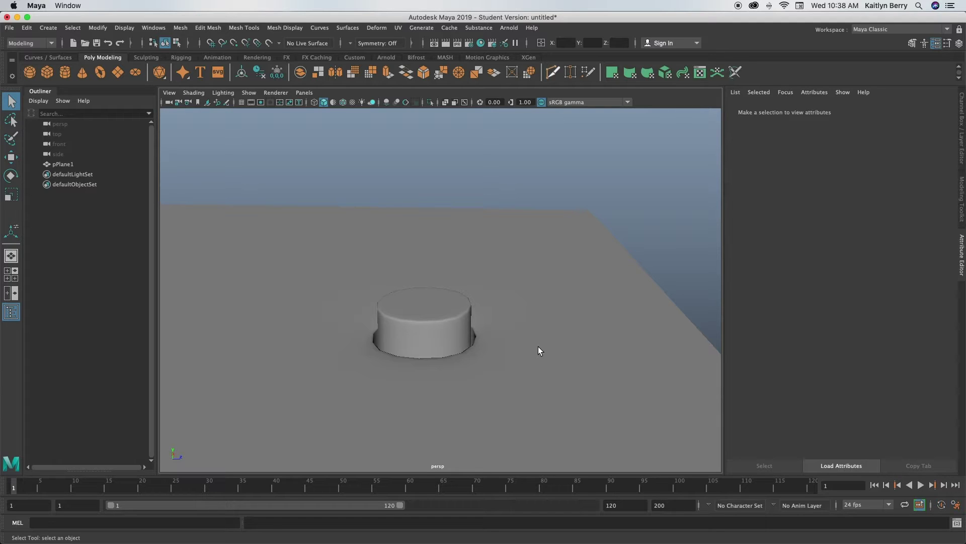
Select pPlane1 and put it into Edge selection mode.
click(526, 296)
right_click(518, 311)
right_drag(518, 312, 516, 228)
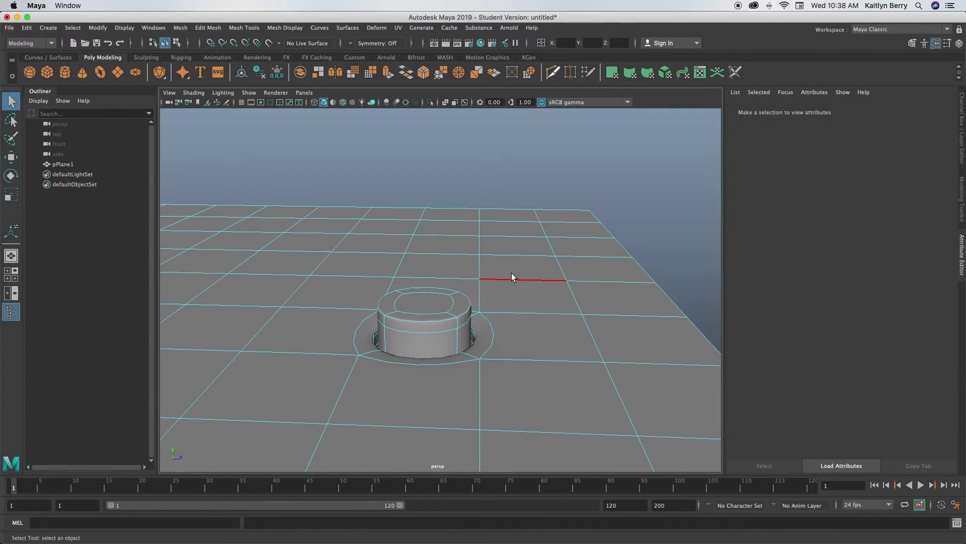
Turn off smooth preview to show the button's blocky unsmoothed cage.
key(1)
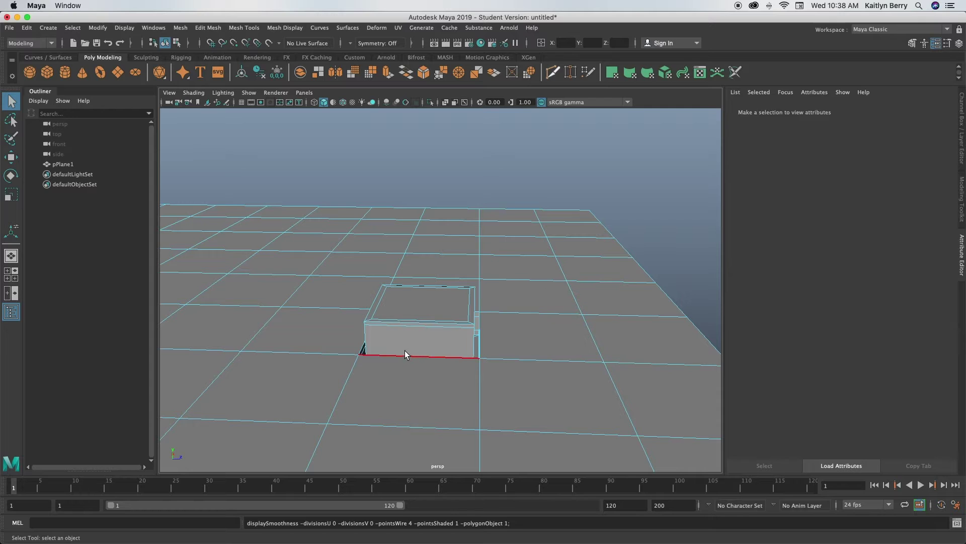
alt+drag(405, 350, 507, 406)
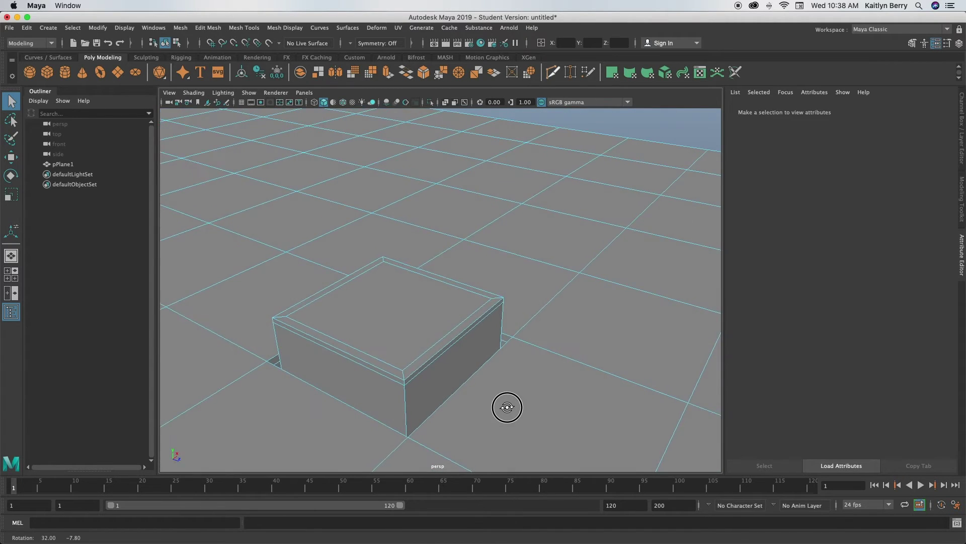
alt+drag(452, 388, 516, 408)
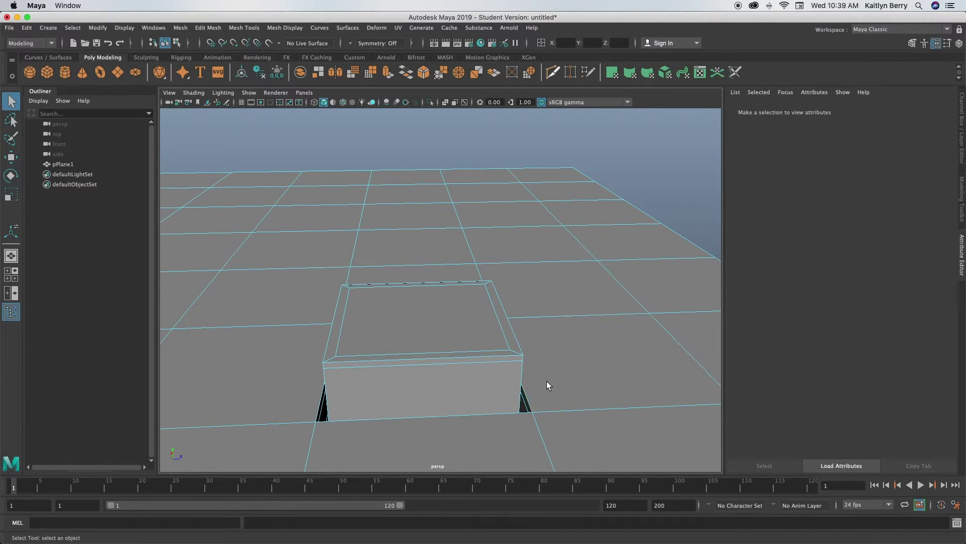
alt+drag(554, 388, 258, 379)
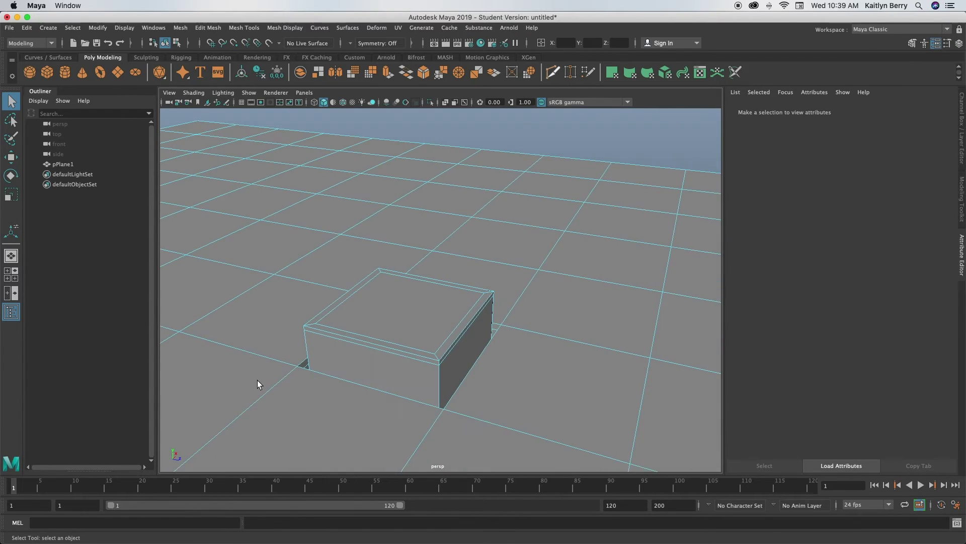
Select the bottom edges where the block meets the plane.
click(331, 378)
alt+drag(332, 375, 455, 386)
shift+click(455, 386)
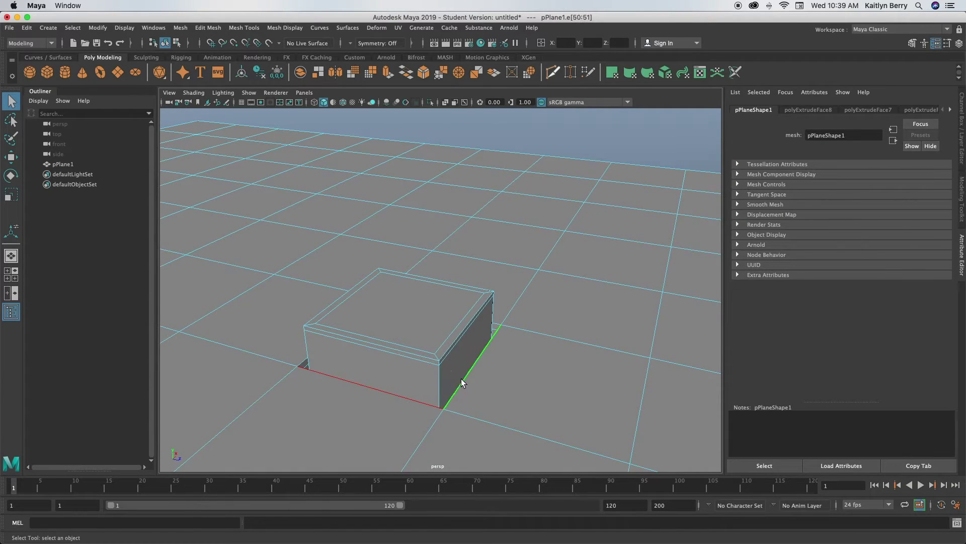
alt+drag(302, 395, 398, 339)
shift+click(349, 347)
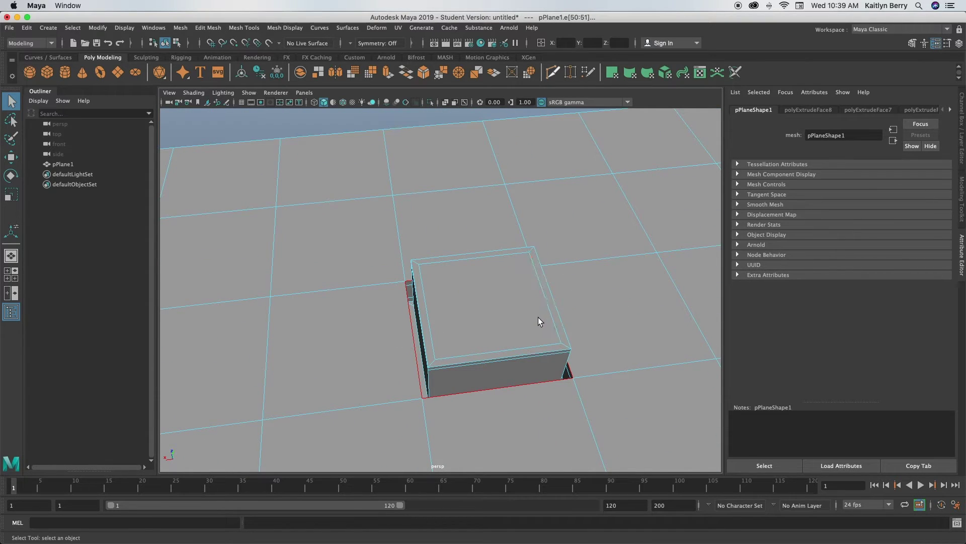
Bevel the selected base edges with 2 segments.
key(ctrl+b)
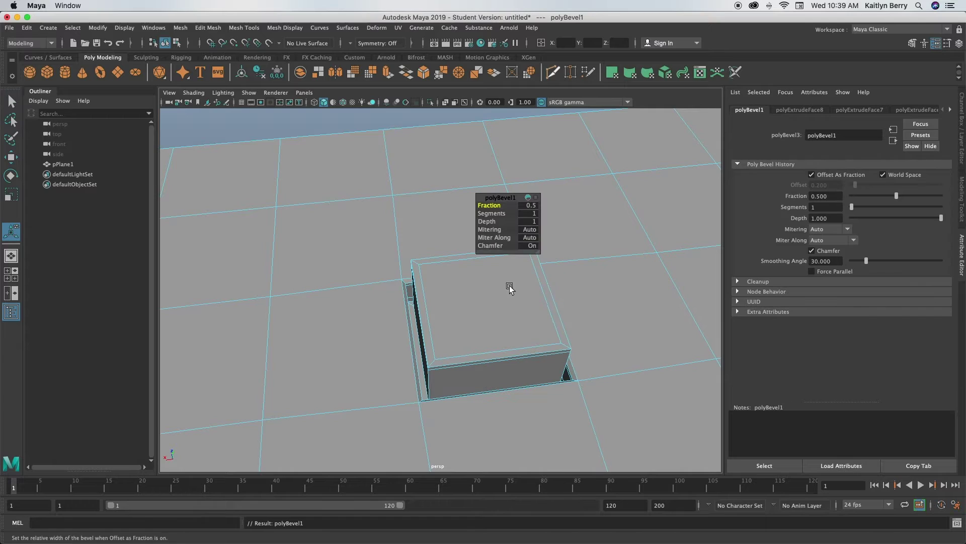
click(529, 213)
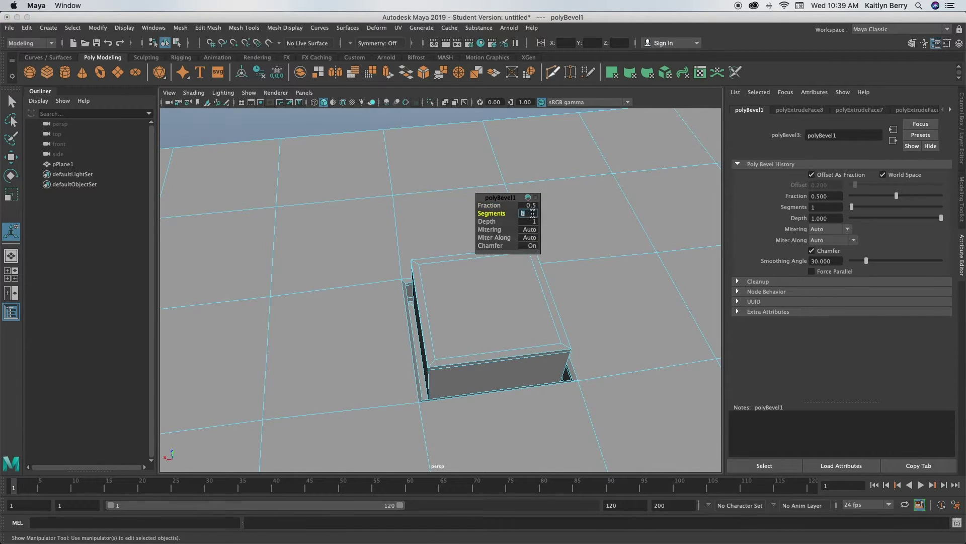
text(2)
key(Return)
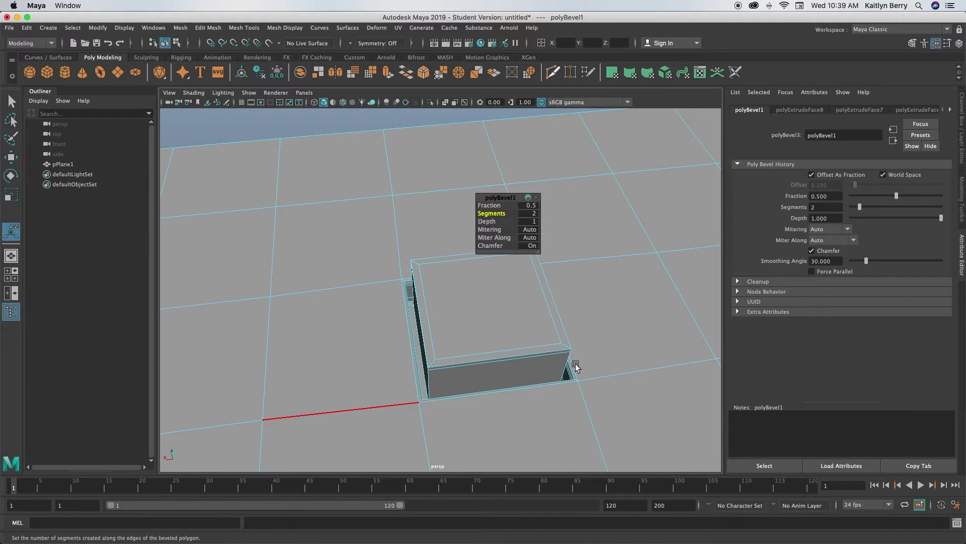
Preview the beveled button smoothed from an oblique view.
alt+drag(323, 365, 410, 442)
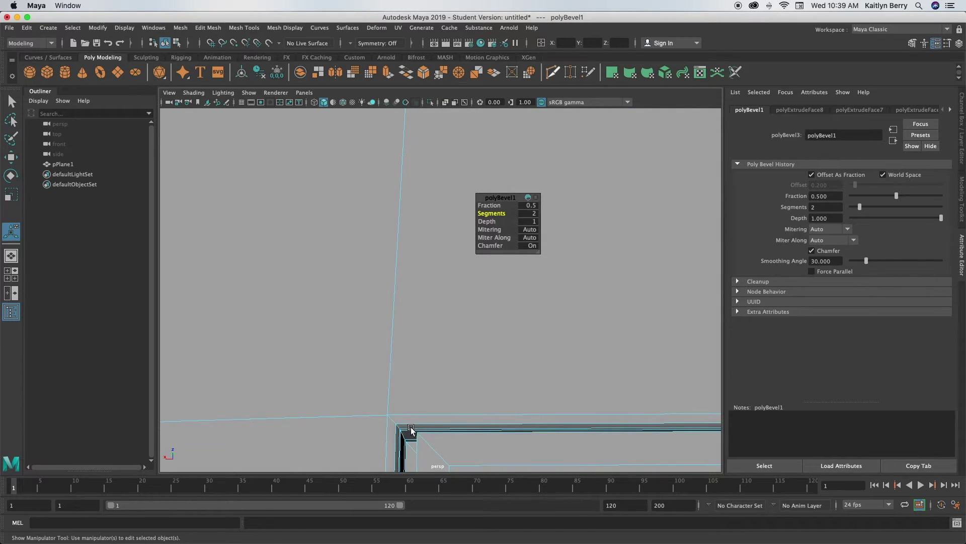
scroll(453, 432, down, 5)
alt+drag(453, 432, 475, 353)
key(3)
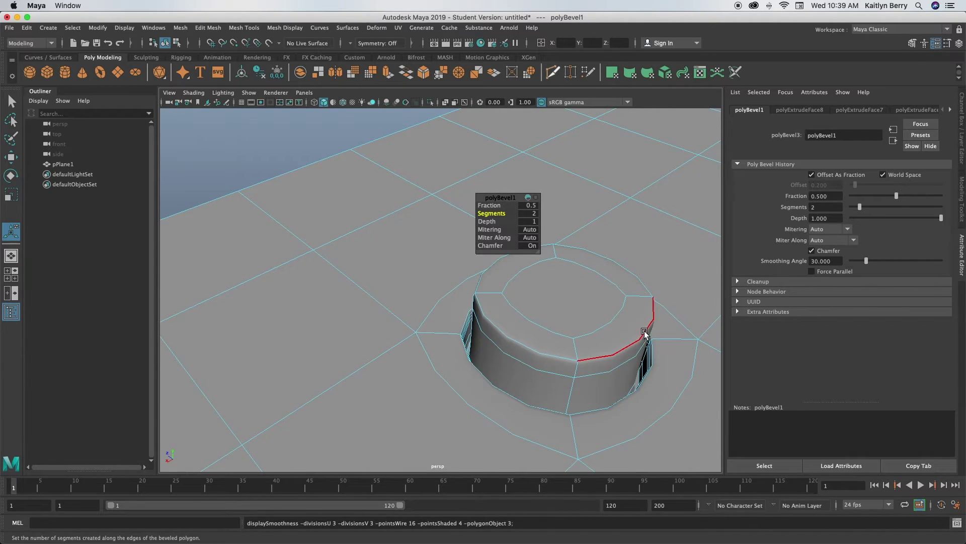
Select the block's top edge loop on the cage and check it in smooth preview.
key(1)
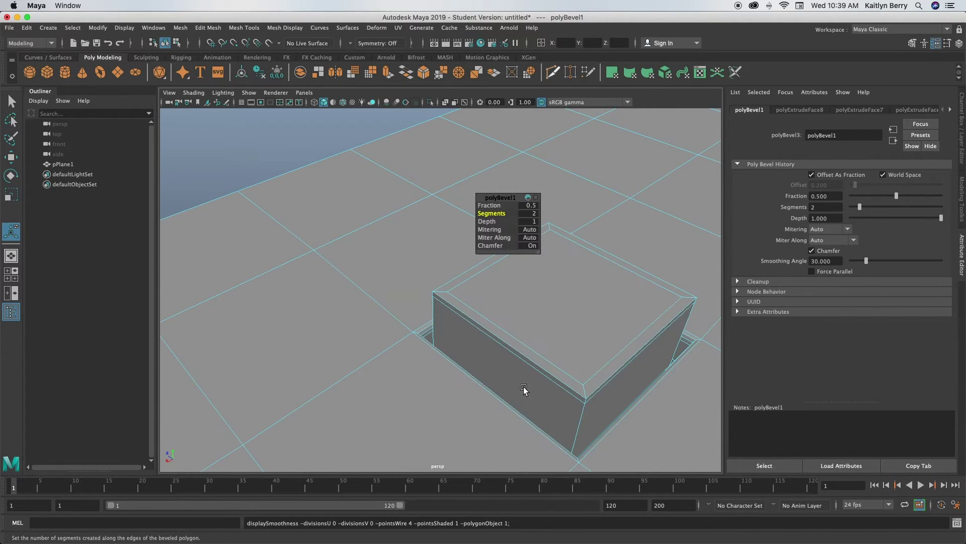
double_click(516, 348)
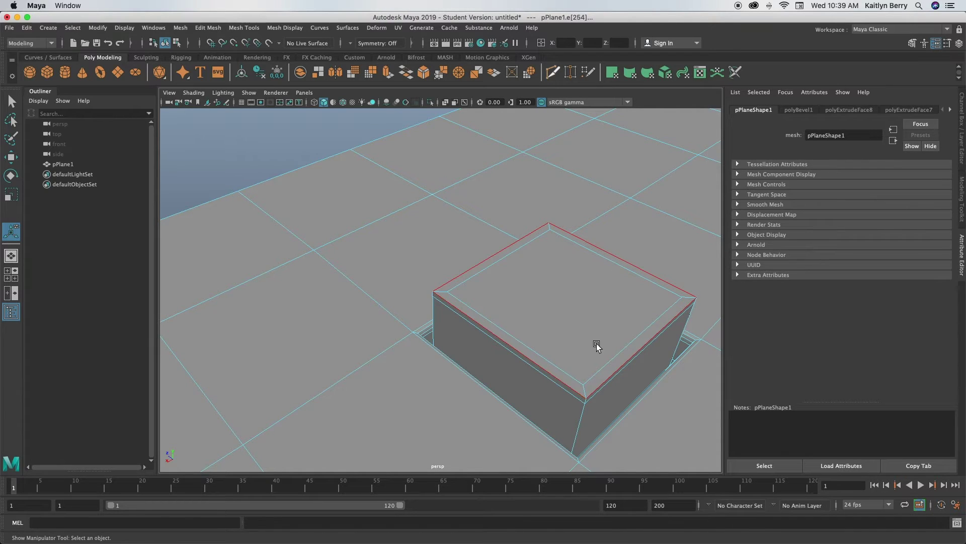
key(3)
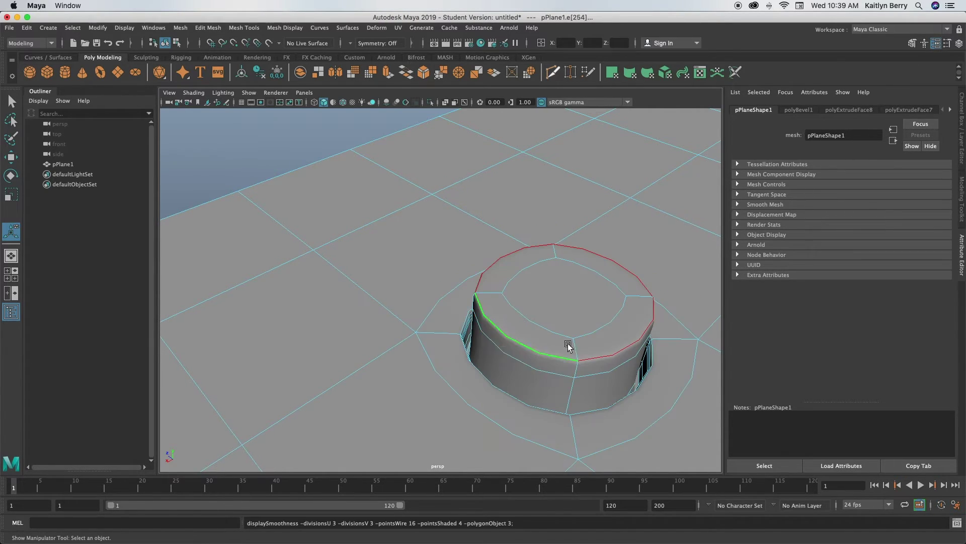
Clear the edge selection and bring up the selection-mode marking menu.
alt+drag(633, 345, 470, 380)
click(535, 273)
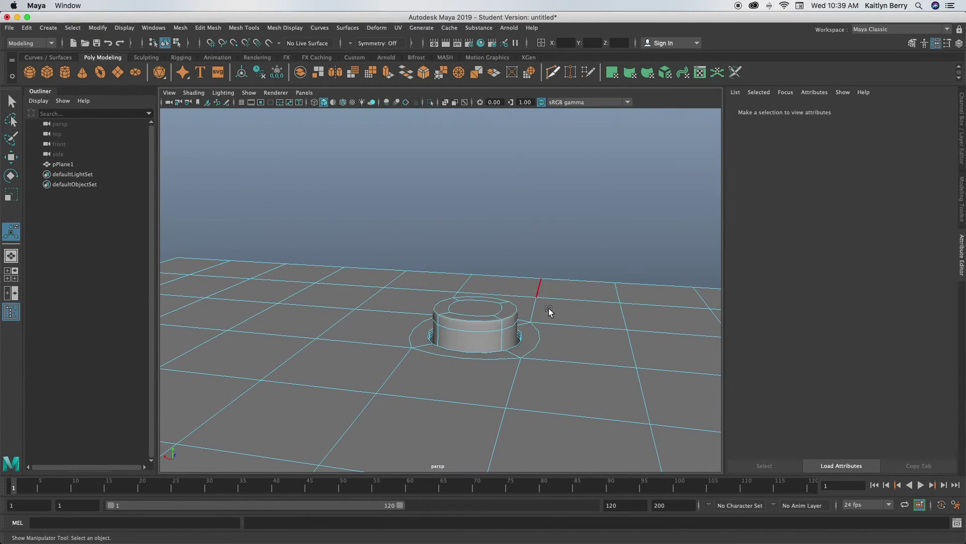
scroll(485, 306, up, 5)
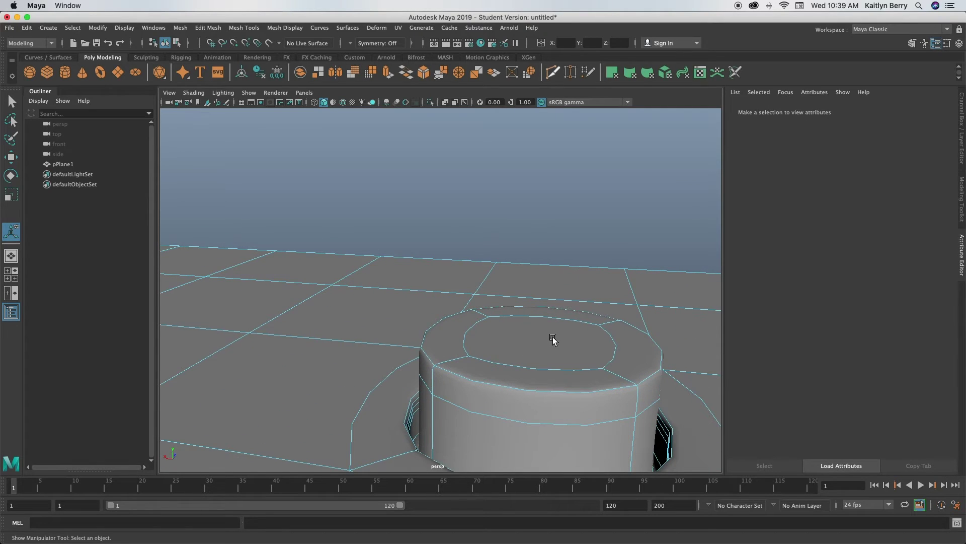
scroll(471, 335, down, 3)
alt+drag(471, 337, 386, 334)
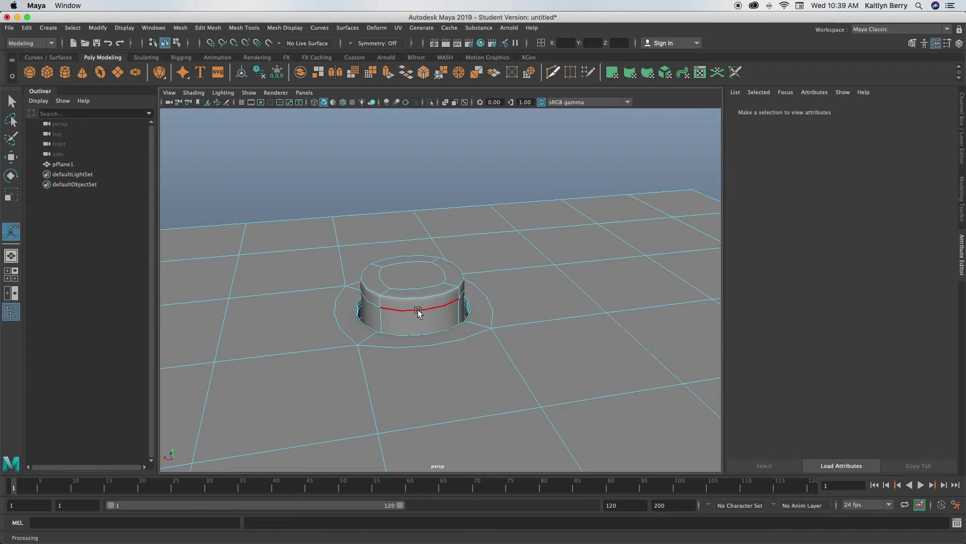
mouse_move(495, 256)
right_down()
mouse_move(496, 290)
mouse_move(529, 238)
mouse_move(536, 242)
right_up()
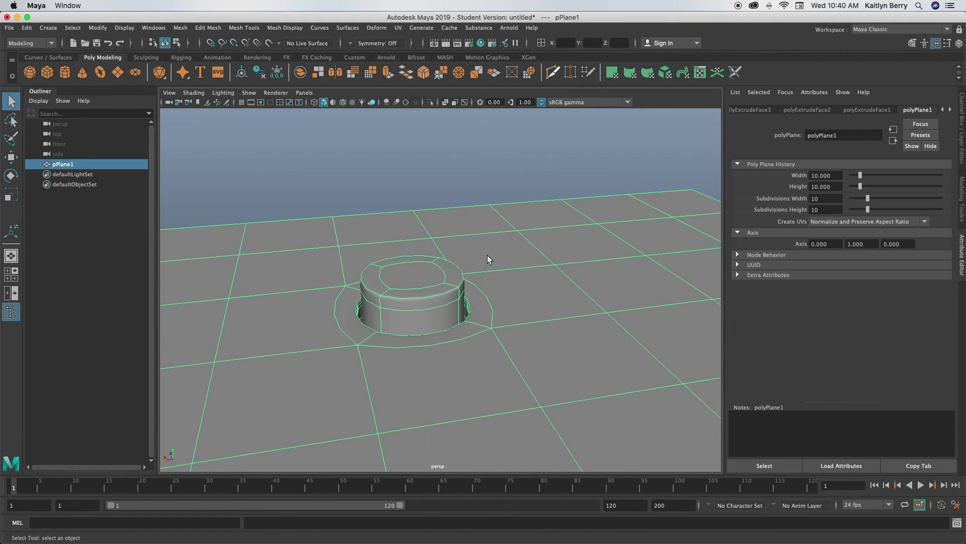
Deselect pPlane1 to view the smoothed button shaded in its recess.
click(476, 153)
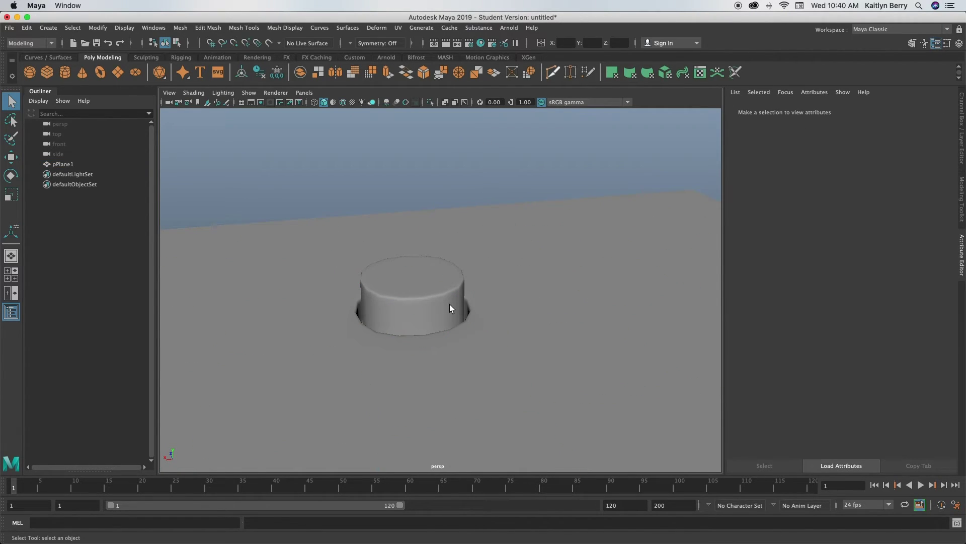